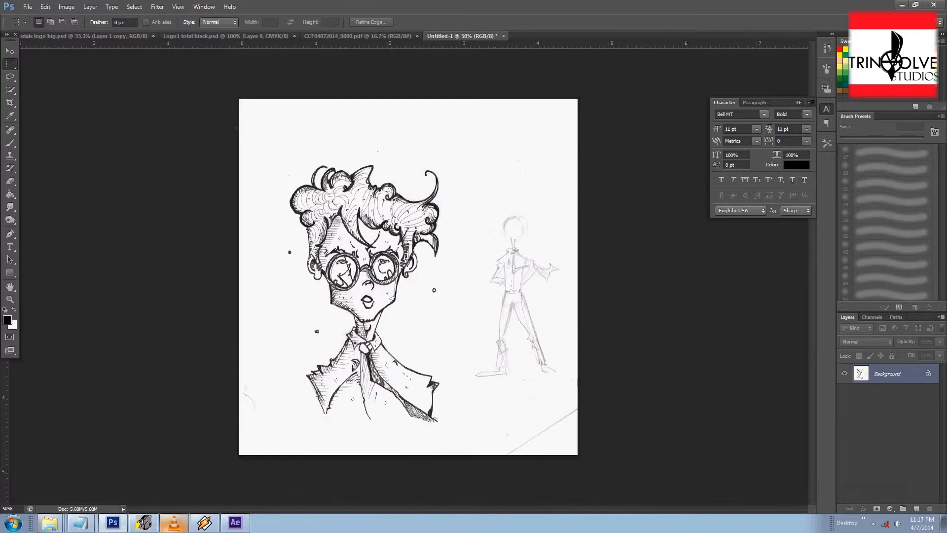
# Step: Inspect the ink sketch of the character up close
pyautogui.moveTo(287, 137); pyautogui.dragTo(528, 378)
pyautogui.click(540, 238)
pyautogui.hotkey('ctrl', '+')
pyautogui.hotkey('ctrl', '+')
pyautogui.moveTo(510, 213); pyautogui.dragTo(475, 180)
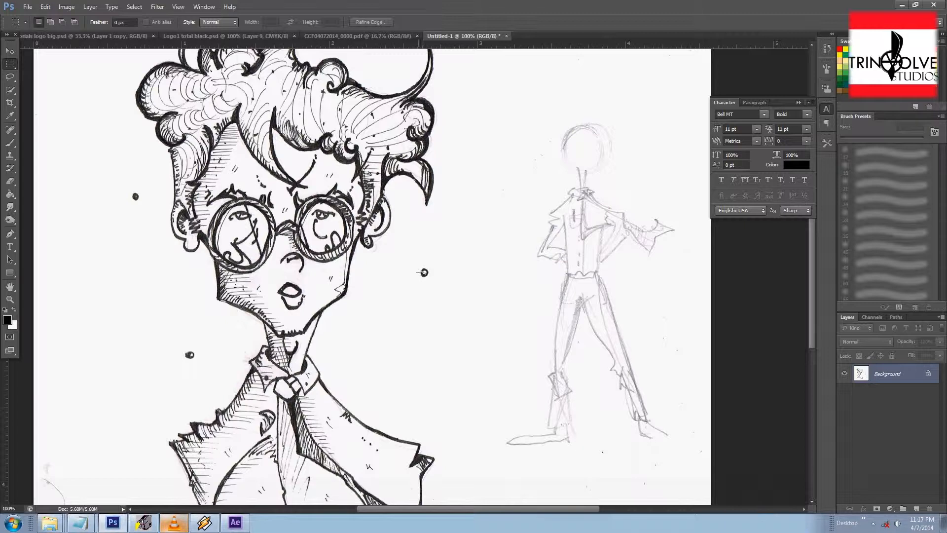
# Step: Select the entire canvas and copy the sketch
pyautogui.hotkey('ctrl', 'a')
pyautogui.hotkey('ctrl', '-')
pyautogui.hotkey('ctrl', '-')
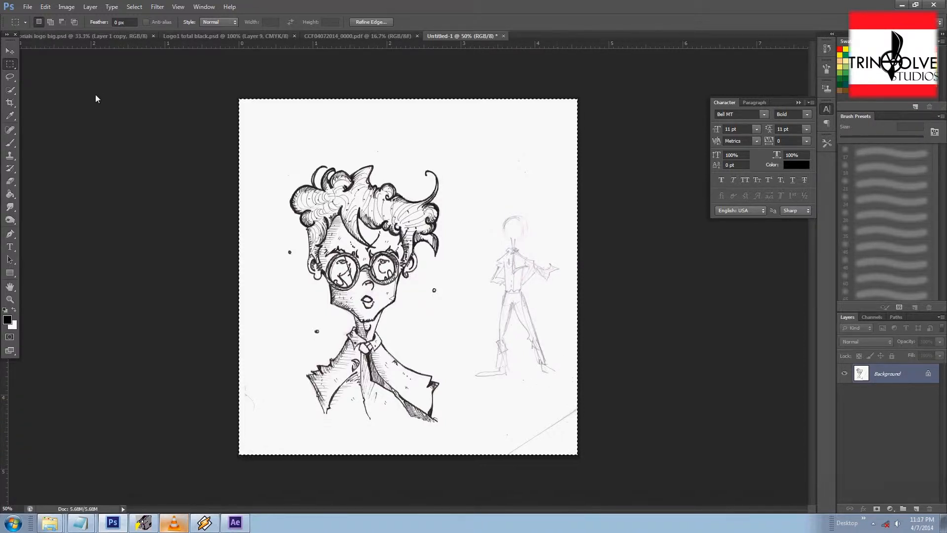
pyautogui.click(46, 7)
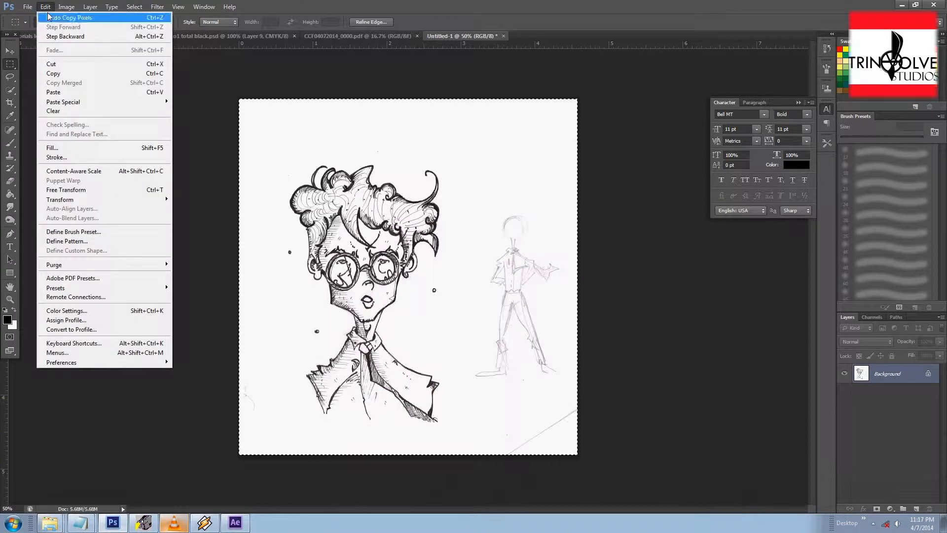
pyautogui.click(55, 73)
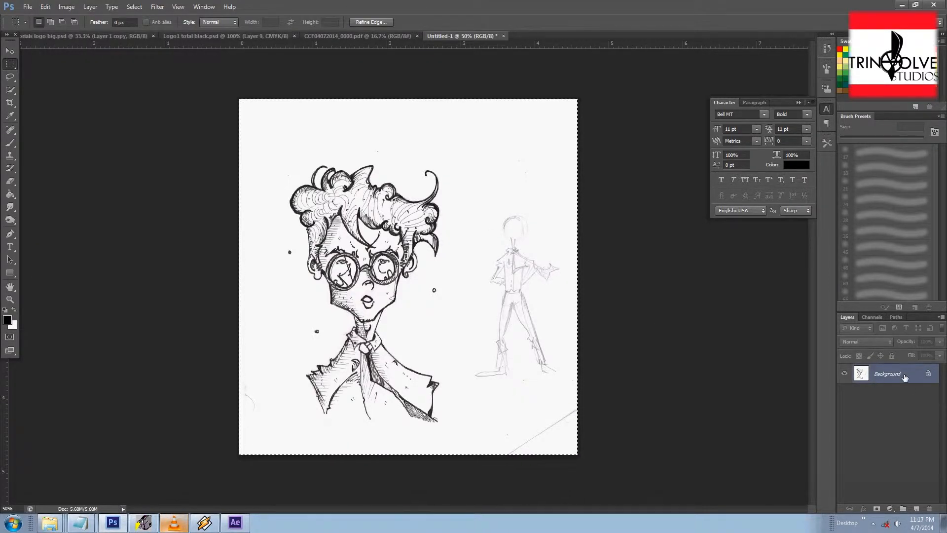
# Step: Open the Channels panel
pyautogui.click(871, 318)
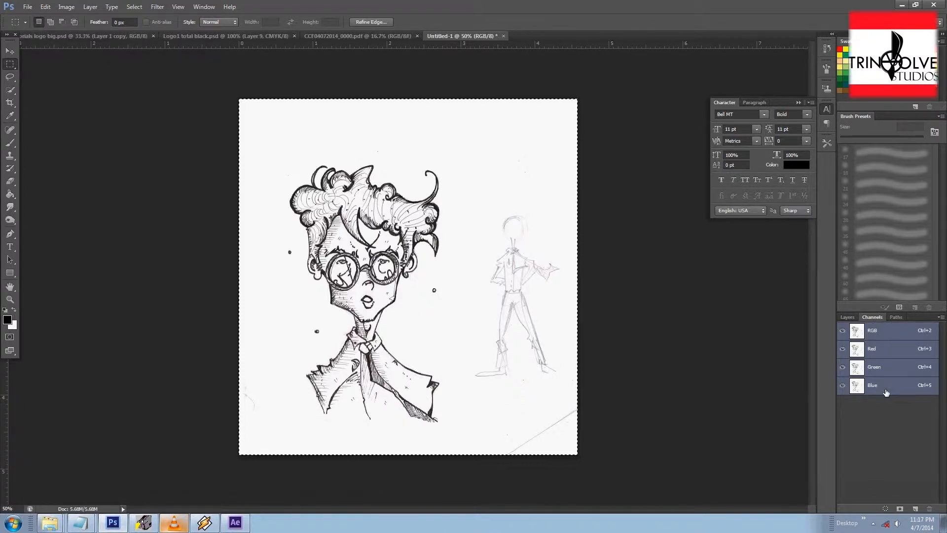
pyautogui.click(204, 7)
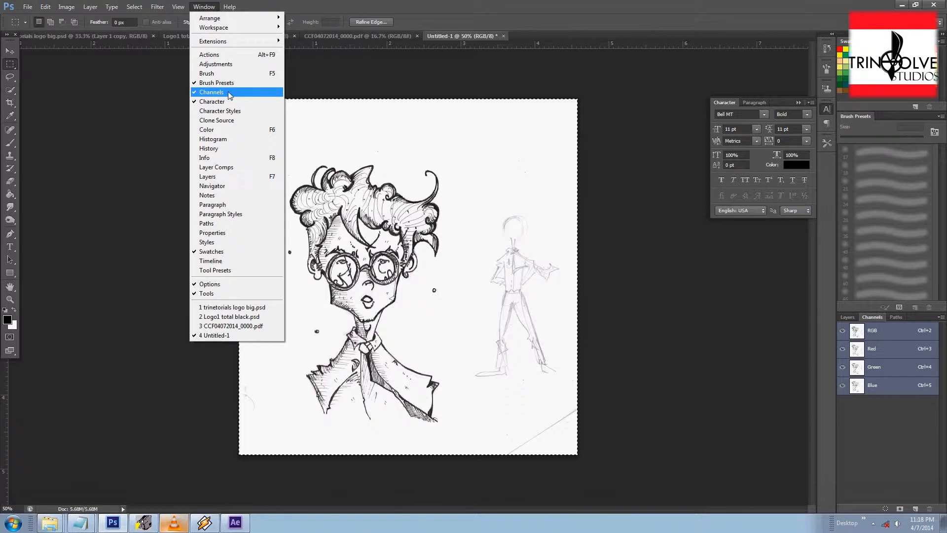
pyautogui.click(849, 319)
pyautogui.click(875, 317)
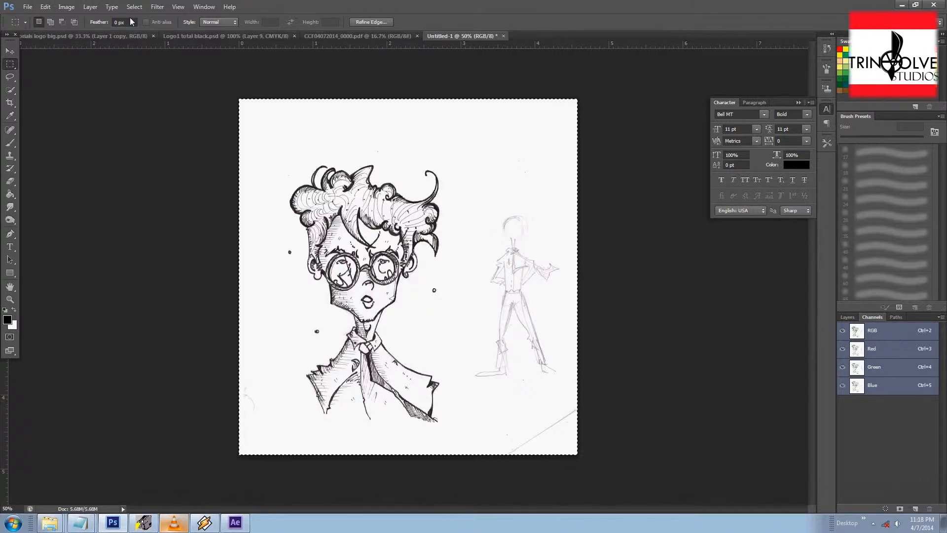
# Step: Convert the image mode to CMYK Color, accepting the profile conversion
pyautogui.click(67, 7)
pyautogui.moveTo(136, 7)
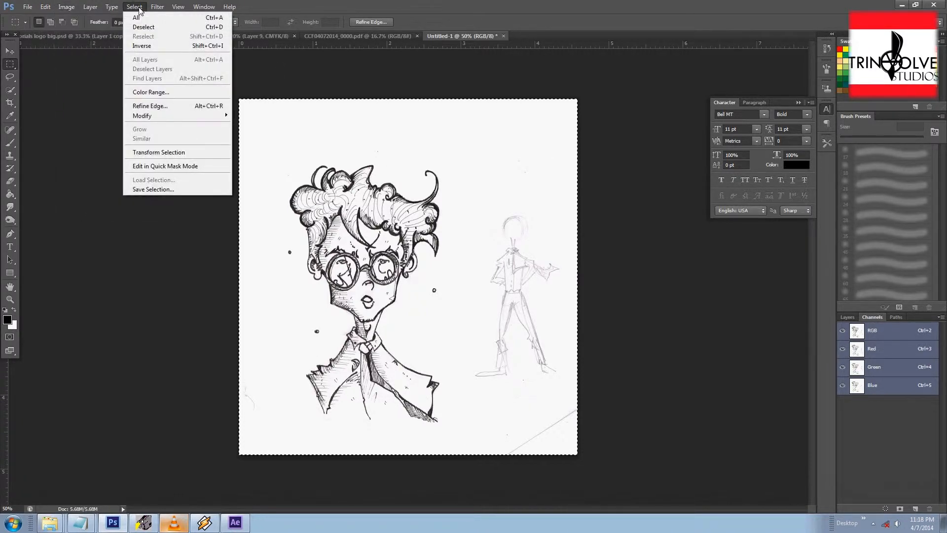
pyautogui.moveTo(67, 7)
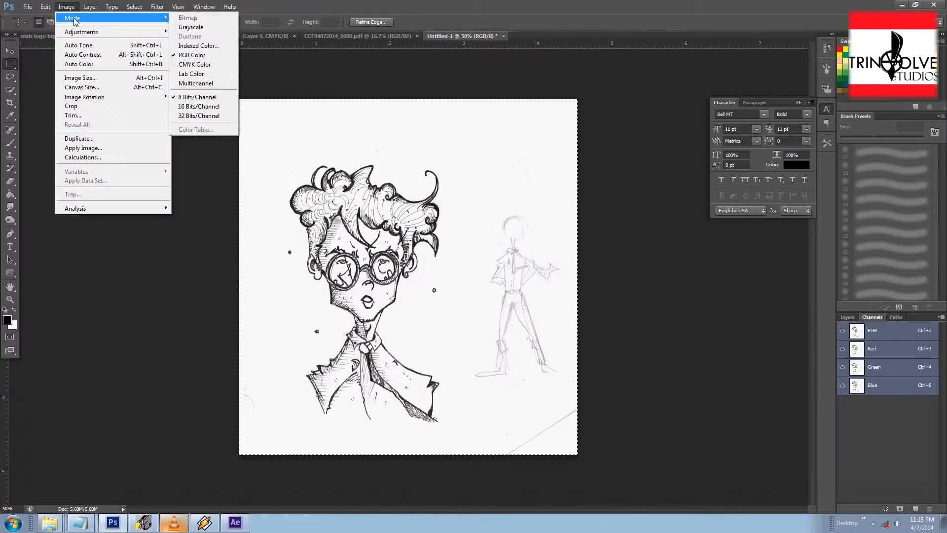
pyautogui.click(201, 69)
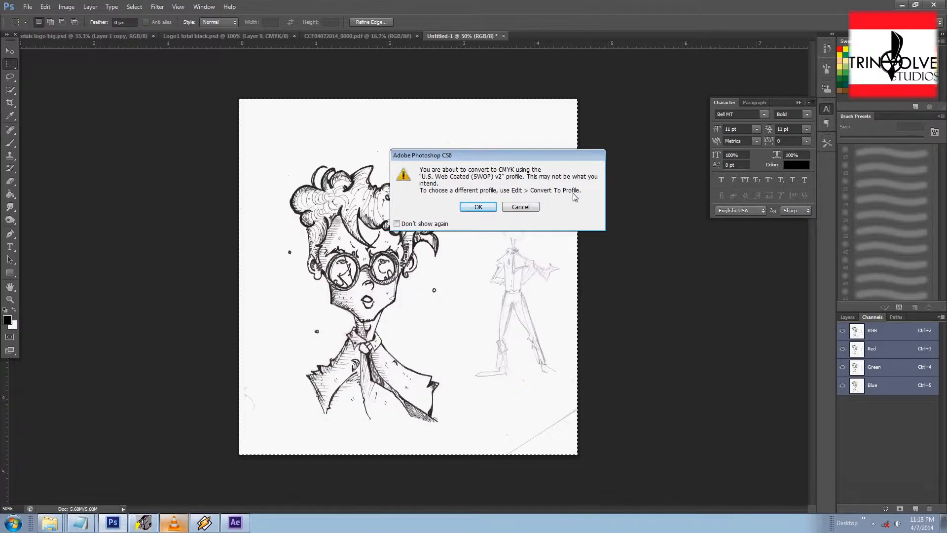
pyautogui.click(488, 207)
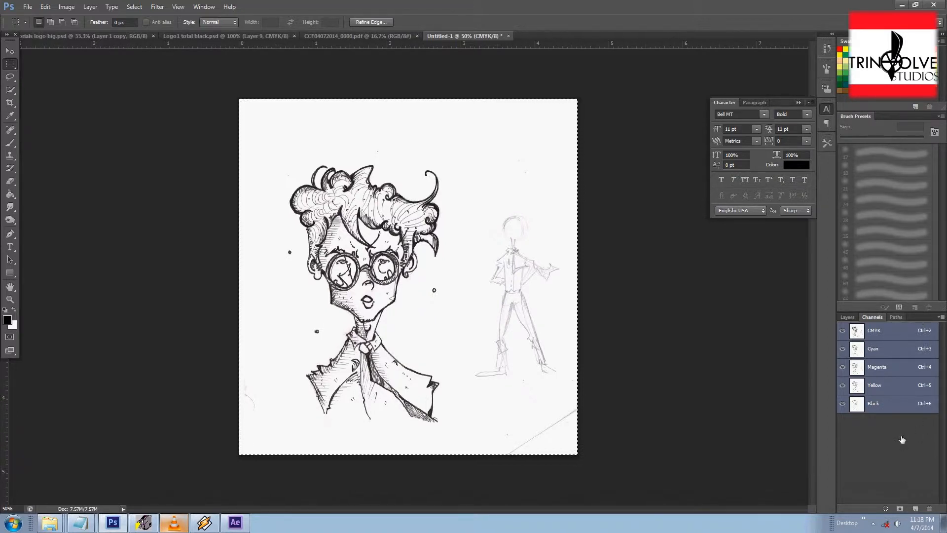
# Step: Convert the image mode back to RGB Color
pyautogui.click(91, 7)
pyautogui.moveTo(66, 7)
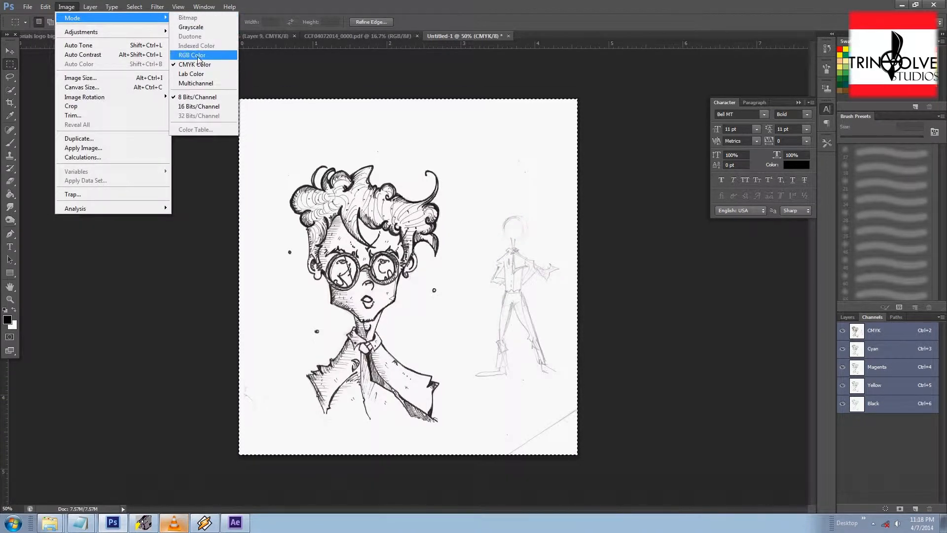
pyautogui.click(198, 58)
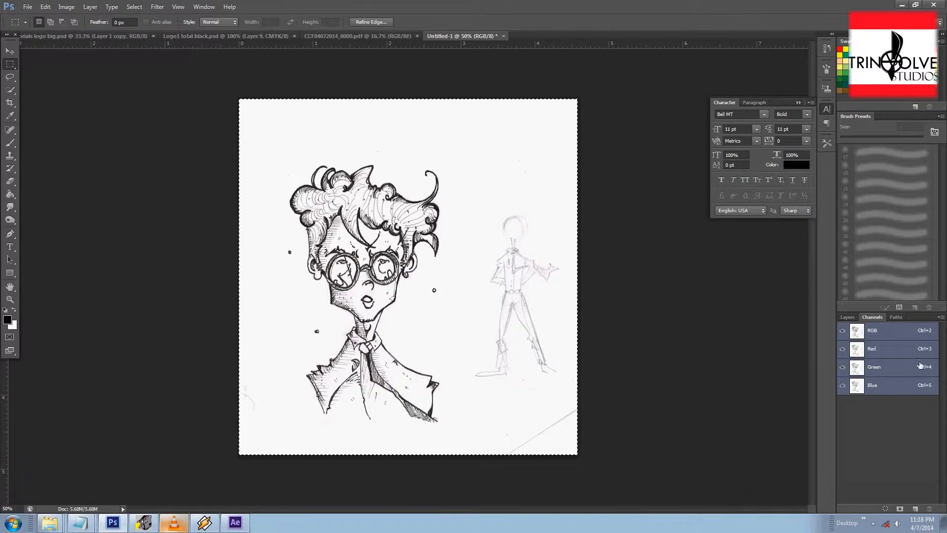
# Step: View the Red, Green and Blue channels individually and return to the composite RGB channel
pyautogui.click(893, 351)
pyautogui.click(883, 366)
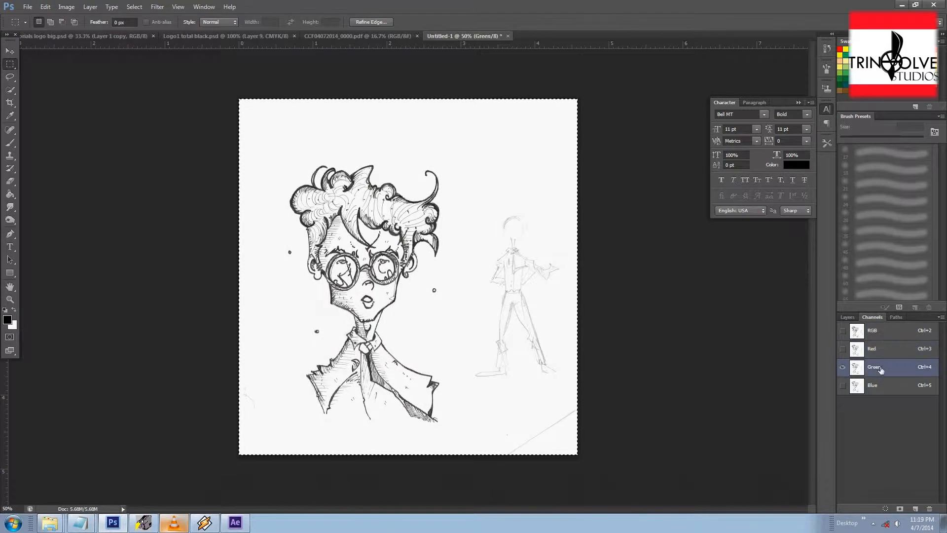
pyautogui.click(890, 393)
pyautogui.click(878, 334)
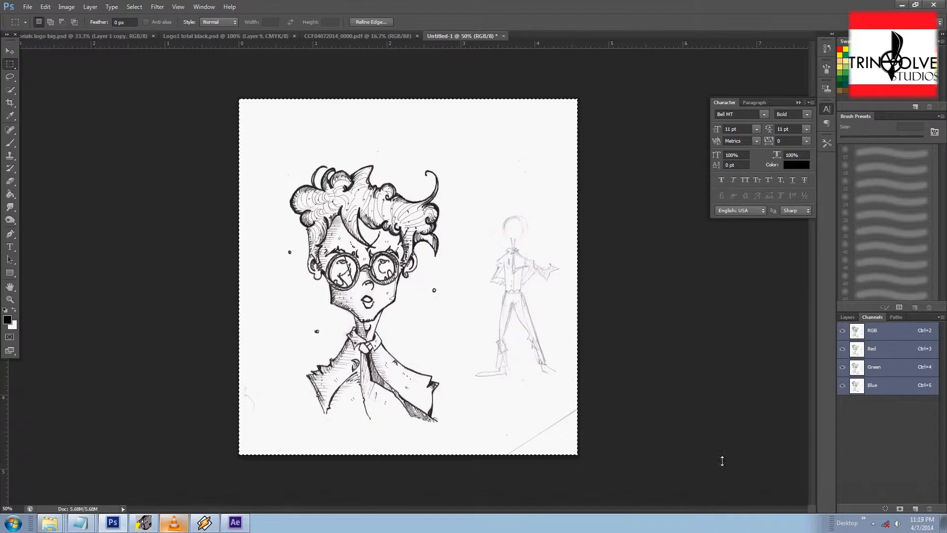
# Step: Create a new alpha channel
pyautogui.click(914, 509)
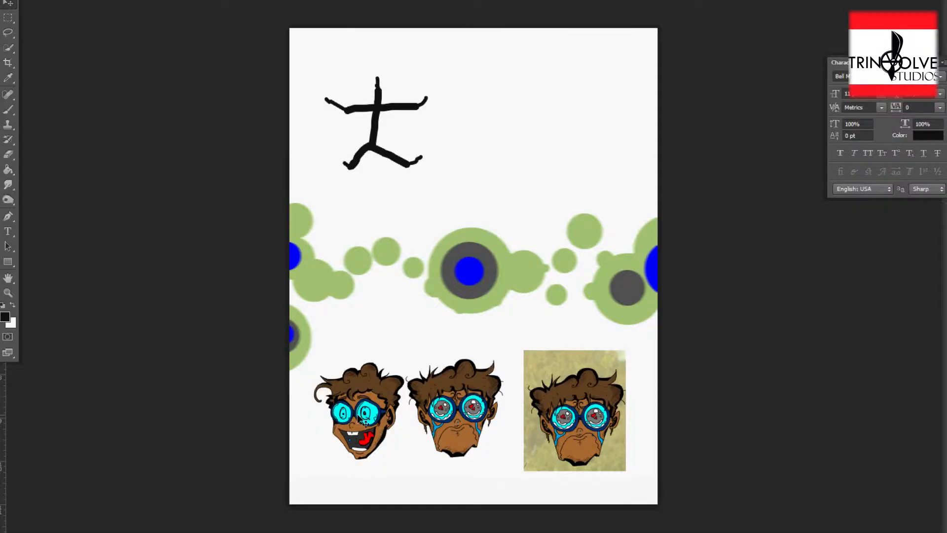
pyautogui.moveTo(359, 419); pyautogui.dragTo(352, 426)
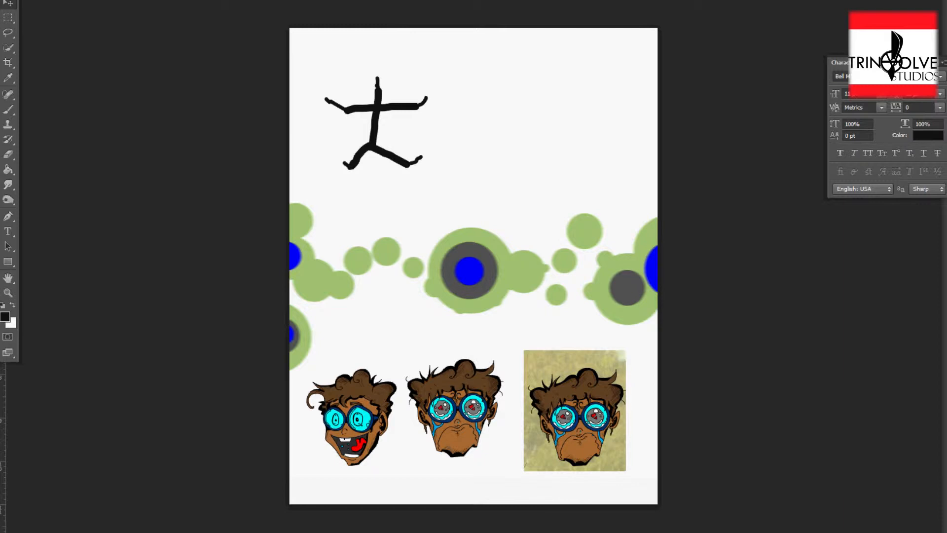
# Step: Rearrange the cartoon head images around the page in the other document
pyautogui.moveTo(460, 418)
pyautogui.mouseDown()
pyautogui.moveTo(458, 384)
pyautogui.moveTo(454, 420)
pyautogui.mouseUp()
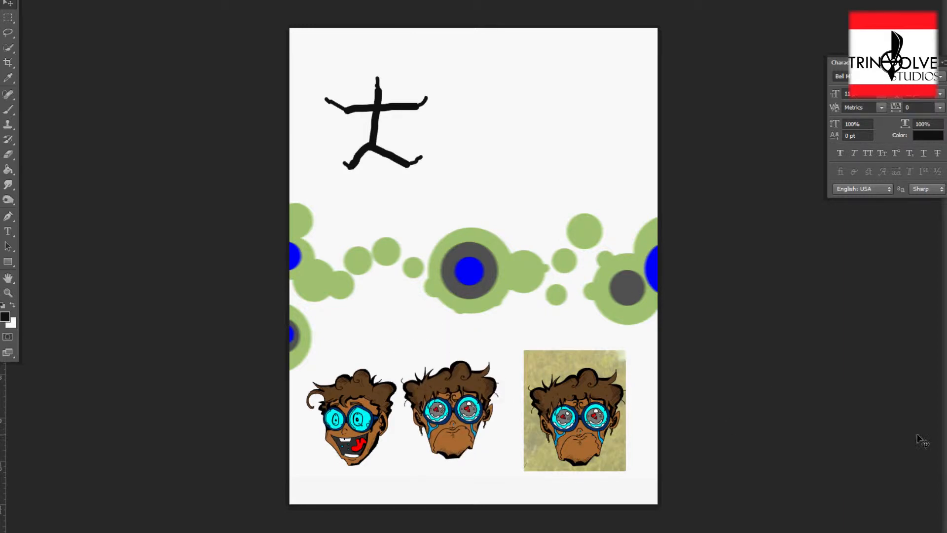
pyautogui.moveTo(580, 423); pyautogui.dragTo(577, 418)
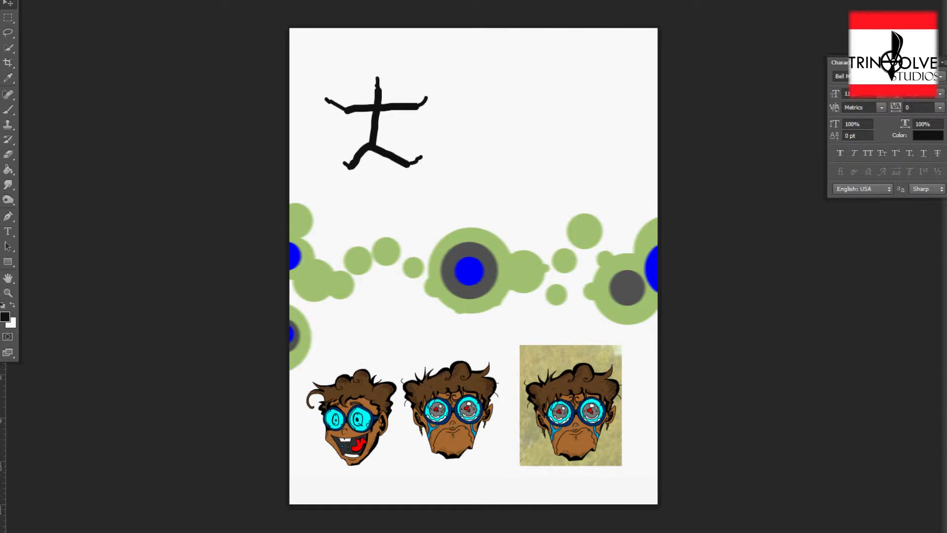
pyautogui.moveTo(348, 420); pyautogui.dragTo(501, 271)
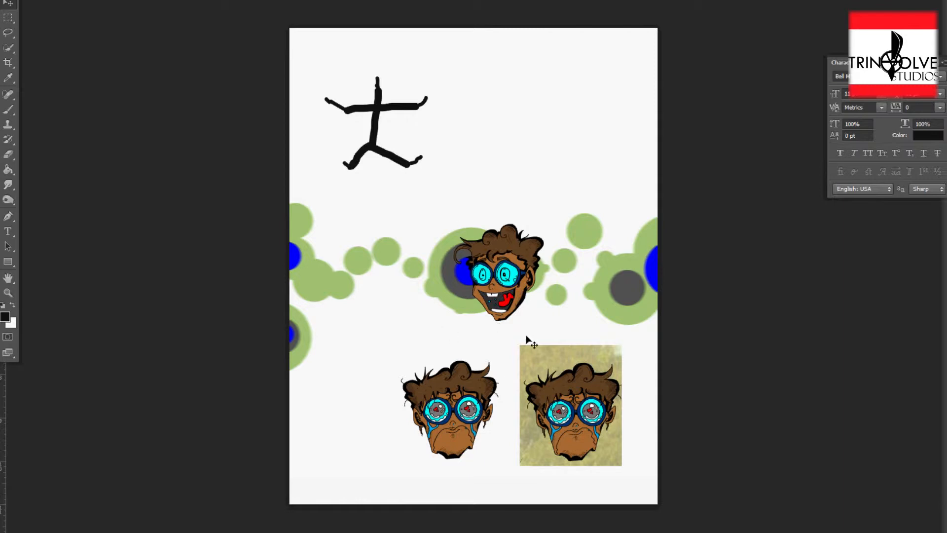
pyautogui.moveTo(498, 276); pyautogui.dragTo(358, 417)
pyautogui.moveTo(463, 414); pyautogui.dragTo(594, 253)
pyautogui.moveTo(391, 260); pyautogui.dragTo(451, 386)
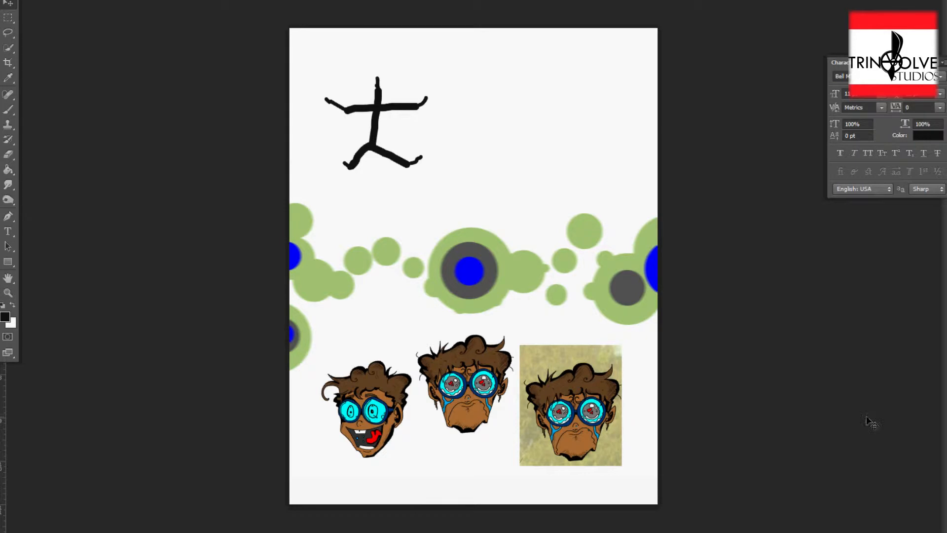
pyautogui.moveTo(583, 413); pyautogui.dragTo(603, 390)
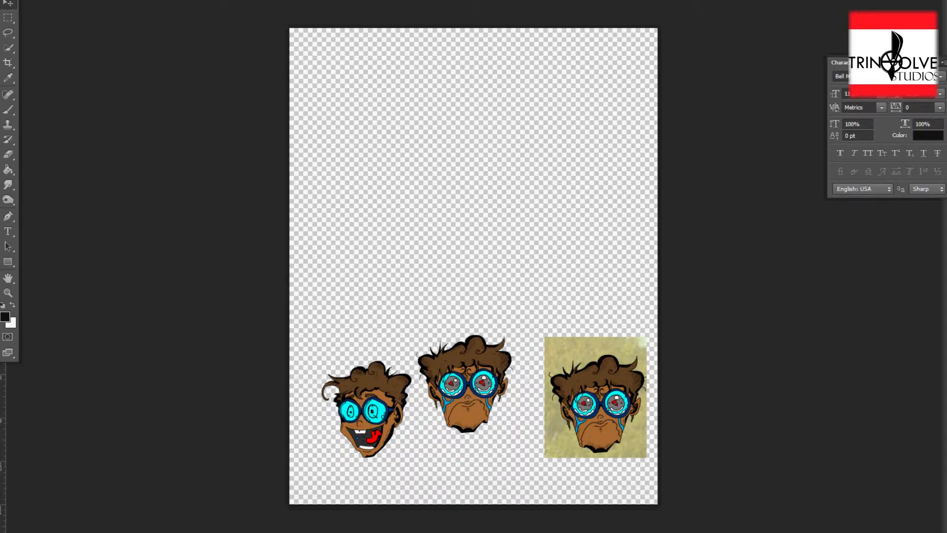
pyautogui.moveTo(464, 392); pyautogui.dragTo(385, 238)
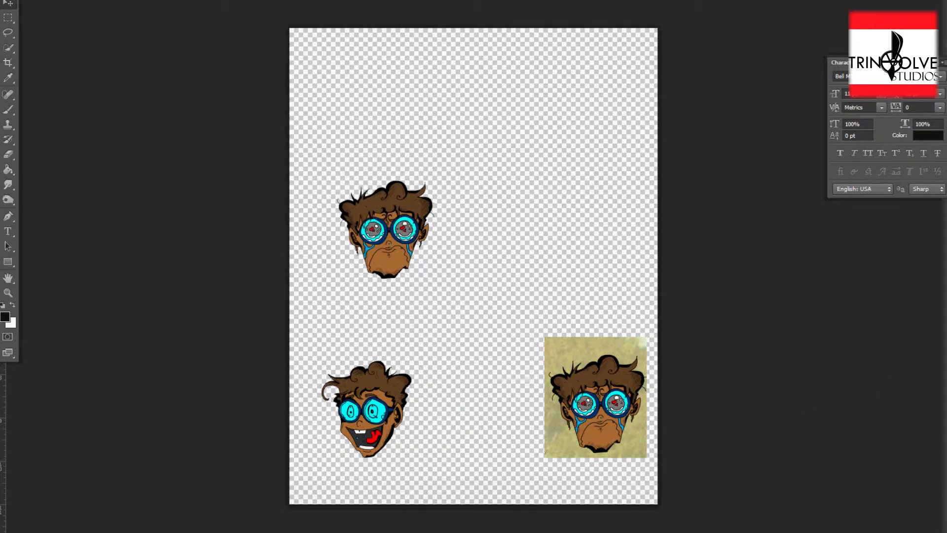
pyautogui.moveTo(598, 359); pyautogui.dragTo(498, 192)
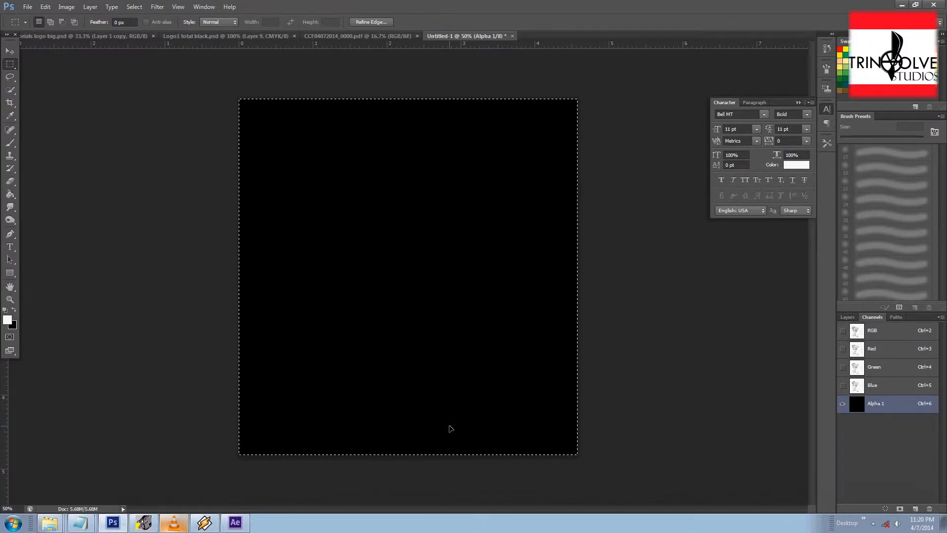
# Step: Paste the copied sketch into the Alpha 1 channel
pyautogui.hotkey('ctrl', 'v')
pyautogui.click(47, 7)
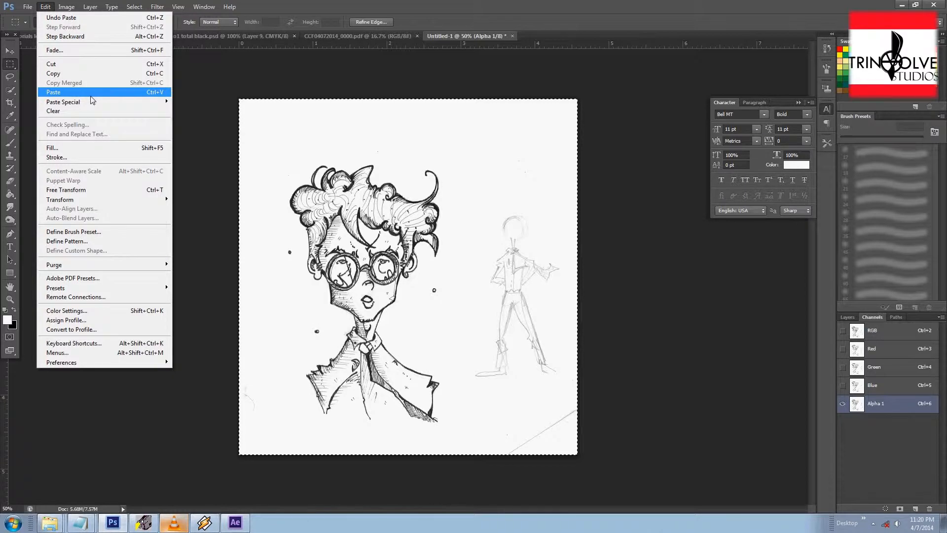
pyautogui.click(271, 134)
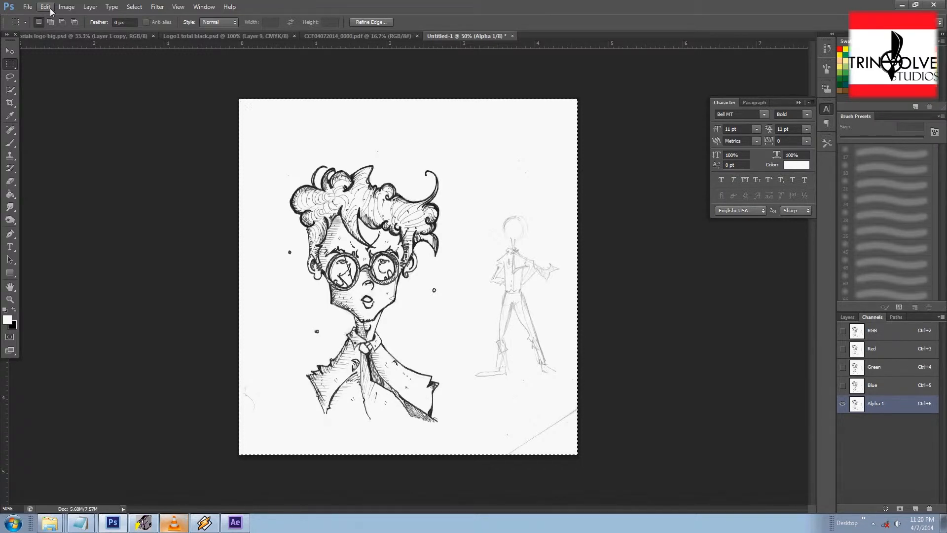
# Step: Invert the pasted sketch in the Alpha 1 channel
pyautogui.hotkey('ctrl', 'i')
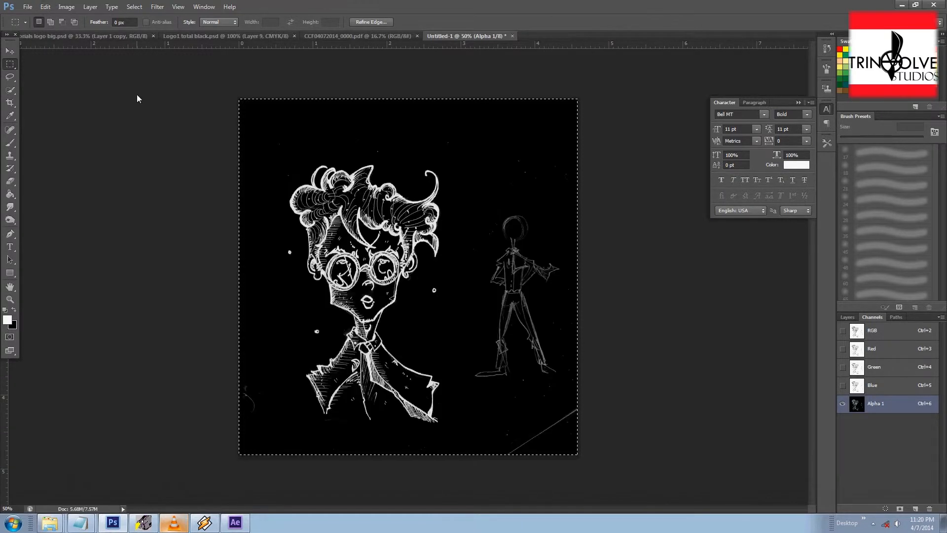
pyautogui.click(45, 7)
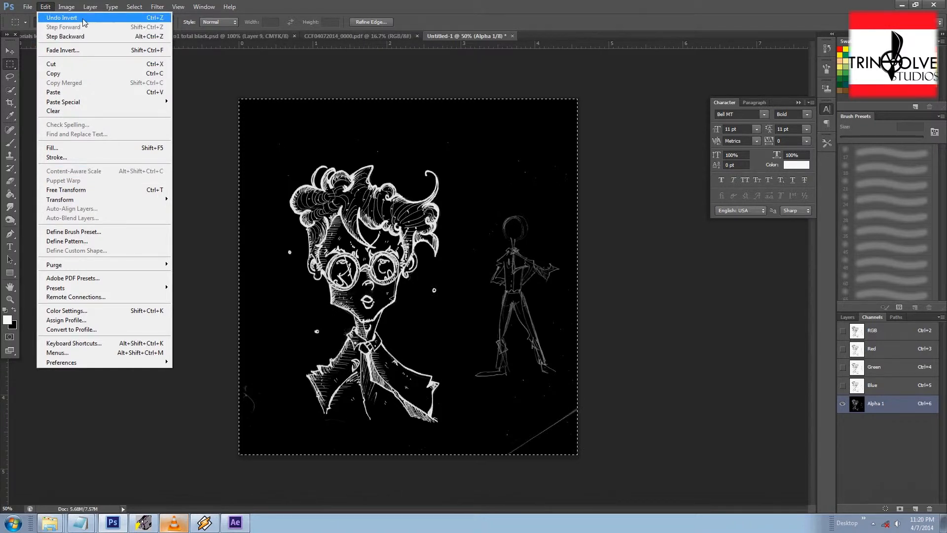
pyautogui.moveTo(66, 10)
pyautogui.moveTo(75, 34)
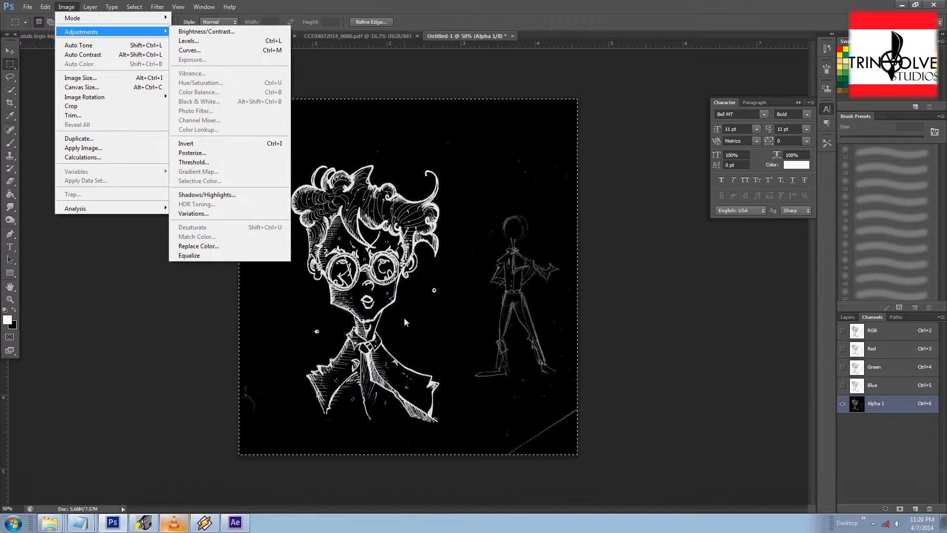
pyautogui.click(557, 227)
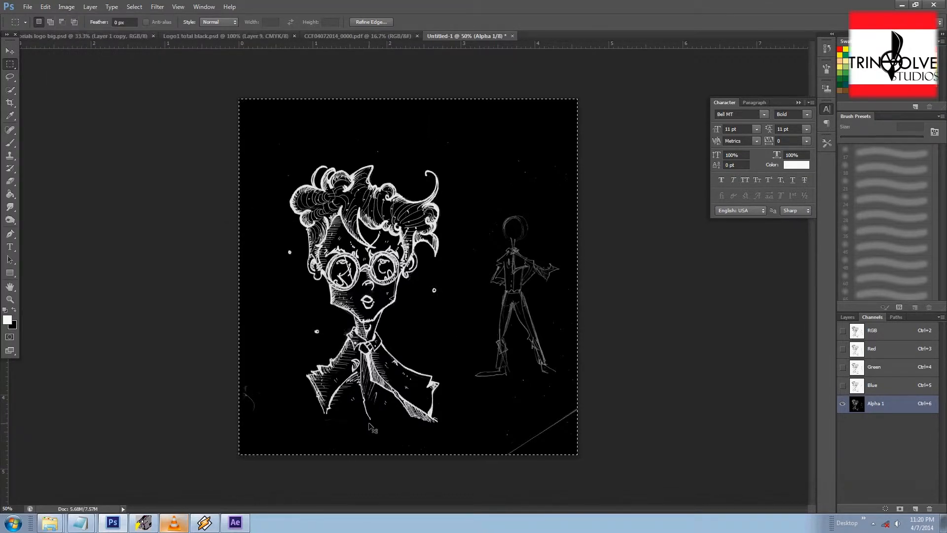
# Step: Inspect the inverted linework in the Alpha 1 channel up close
pyautogui.hotkey('ctrl', '+')
pyautogui.hotkey('ctrl', '+')
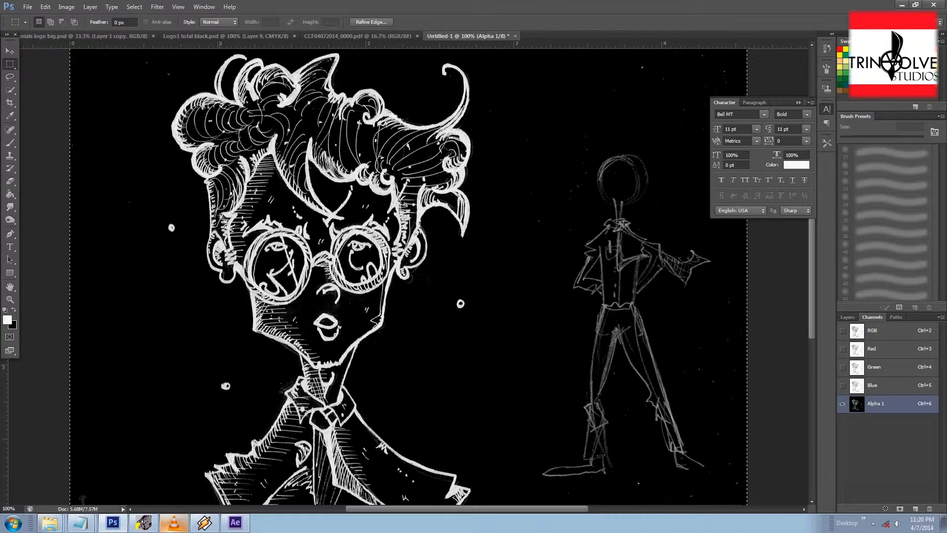
pyautogui.moveTo(313, 188); pyautogui.dragTo(302, 113)
pyautogui.moveTo(356, 347); pyautogui.dragTo(387, 292)
pyautogui.moveTo(293, 349); pyautogui.dragTo(338, 329)
pyautogui.moveTo(392, 244); pyautogui.dragTo(369, 321)
pyautogui.moveTo(522, 268); pyautogui.dragTo(399, 459)
pyautogui.moveTo(319, 333); pyautogui.dragTo(408, 191)
pyautogui.moveTo(316, 295); pyautogui.dragTo(315, 275)
pyautogui.moveTo(403, 270); pyautogui.dragTo(384, 348)
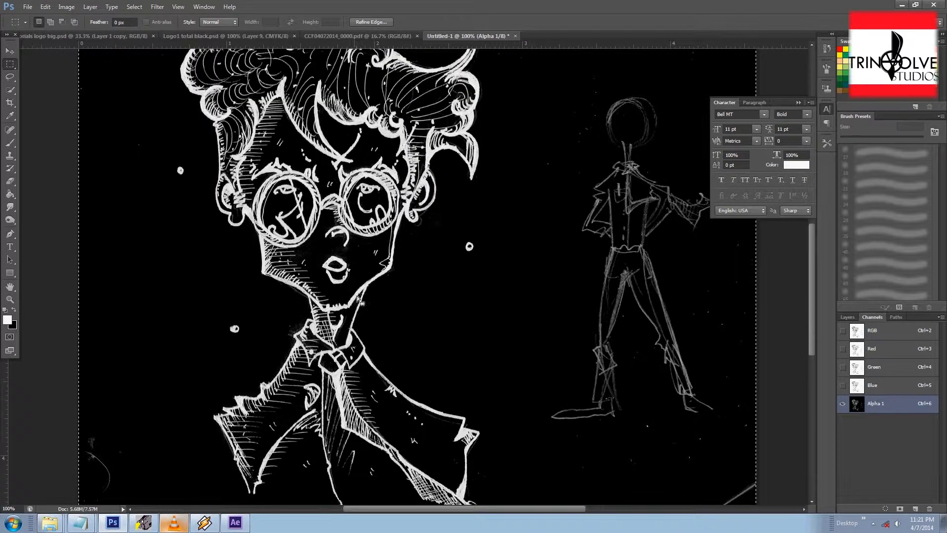
pyautogui.moveTo(242, 328); pyautogui.dragTo(262, 211)
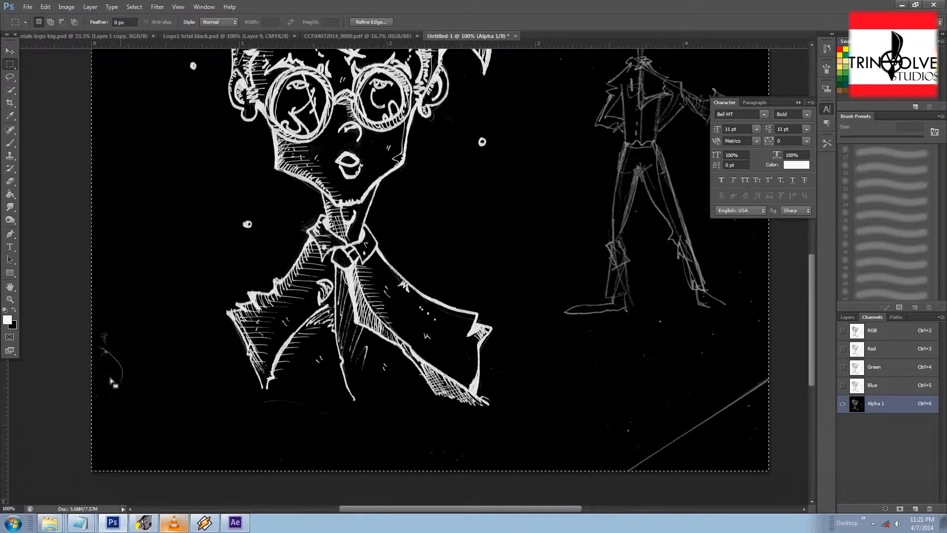
pyautogui.moveTo(485, 136); pyautogui.dragTo(545, 480)
pyautogui.moveTo(496, 376); pyautogui.dragTo(386, 260)
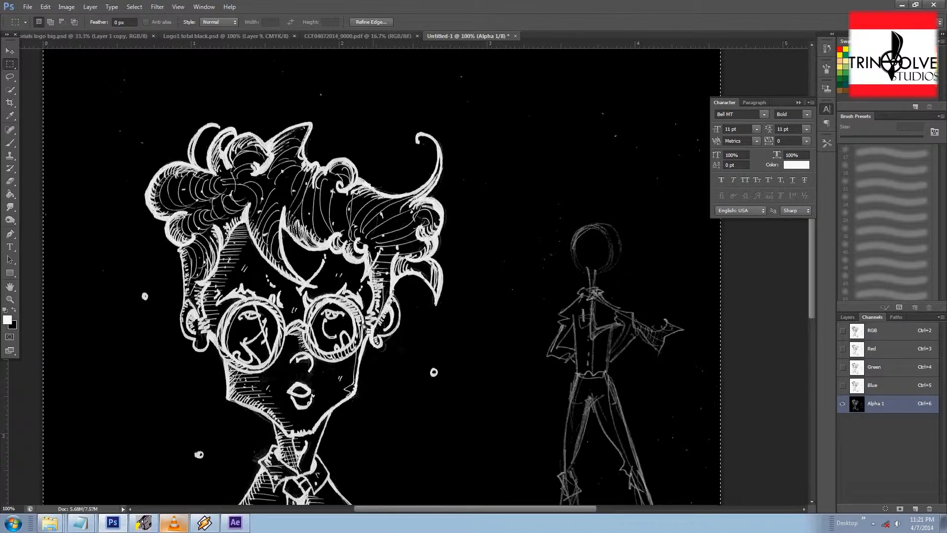
pyautogui.hotkey('ctrl', '-')
pyautogui.hotkey('ctrl', '+')
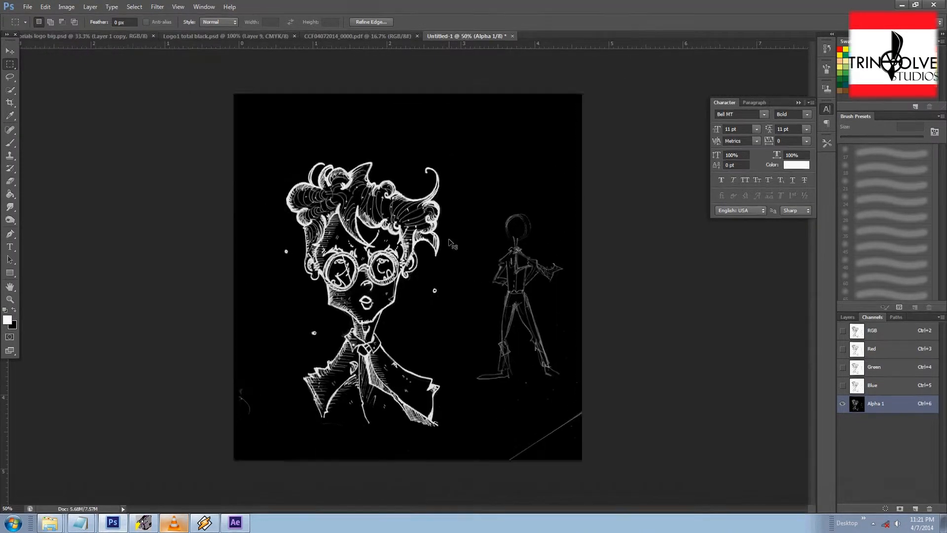
# Step: Apply Levels to the Alpha 1 channel with input black point 35 and white point 218
pyautogui.moveTo(447, 241); pyautogui.dragTo(475, 213)
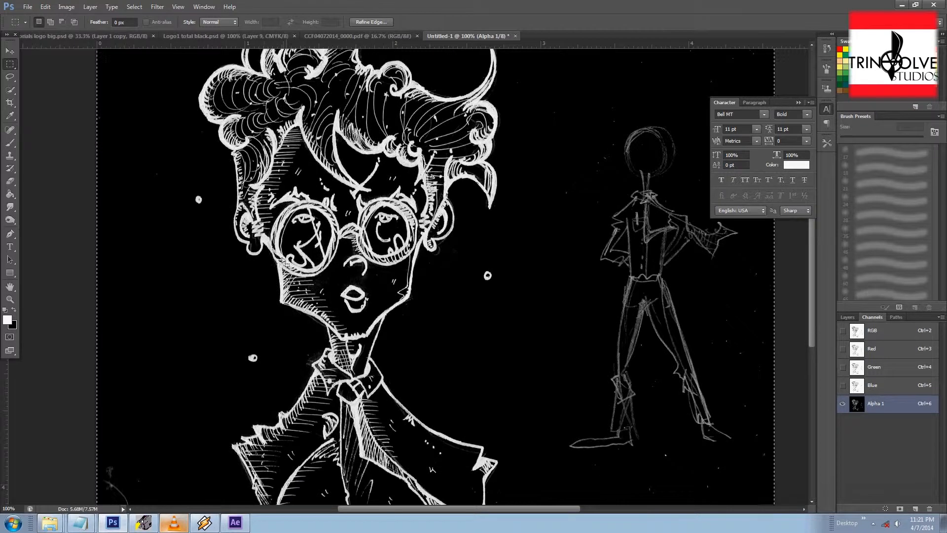
pyautogui.click(46, 8)
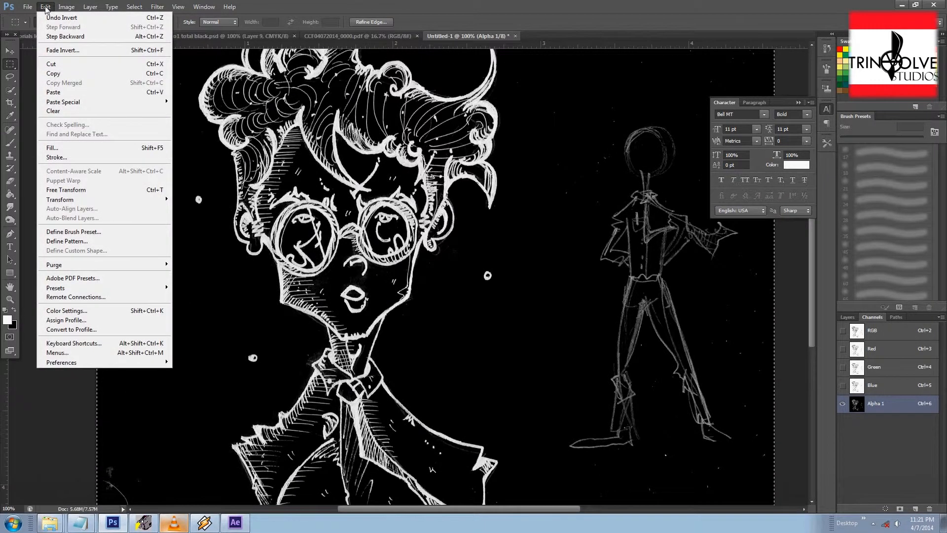
pyautogui.moveTo(66, 7)
pyautogui.moveTo(69, 33)
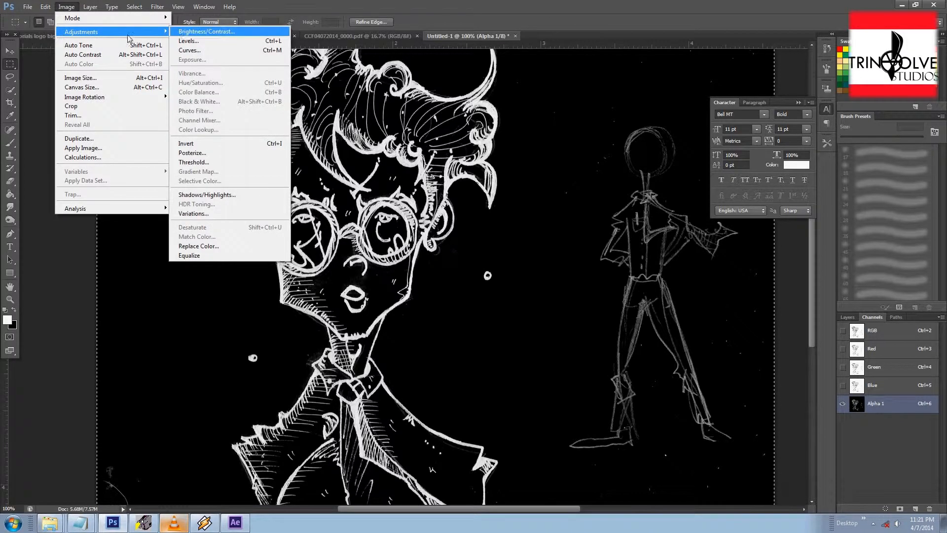
pyautogui.click(185, 40)
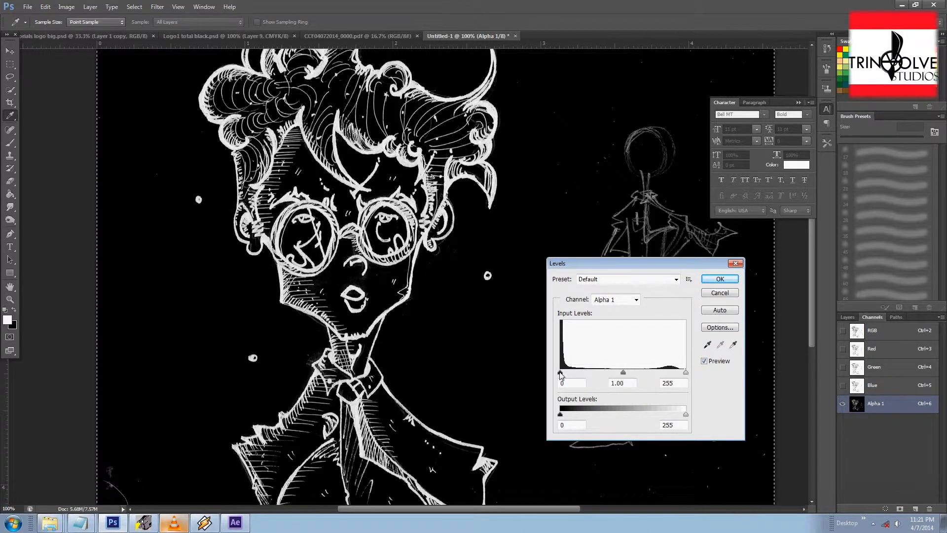
pyautogui.moveTo(560, 373); pyautogui.dragTo(575, 372)
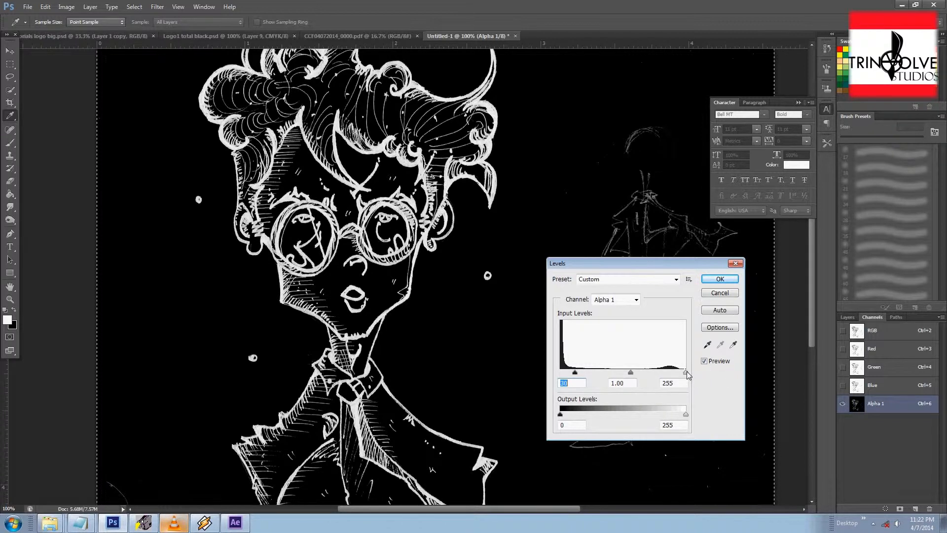
pyautogui.moveTo(687, 374); pyautogui.dragTo(676, 374)
pyautogui.moveTo(574, 373); pyautogui.dragTo(561, 381)
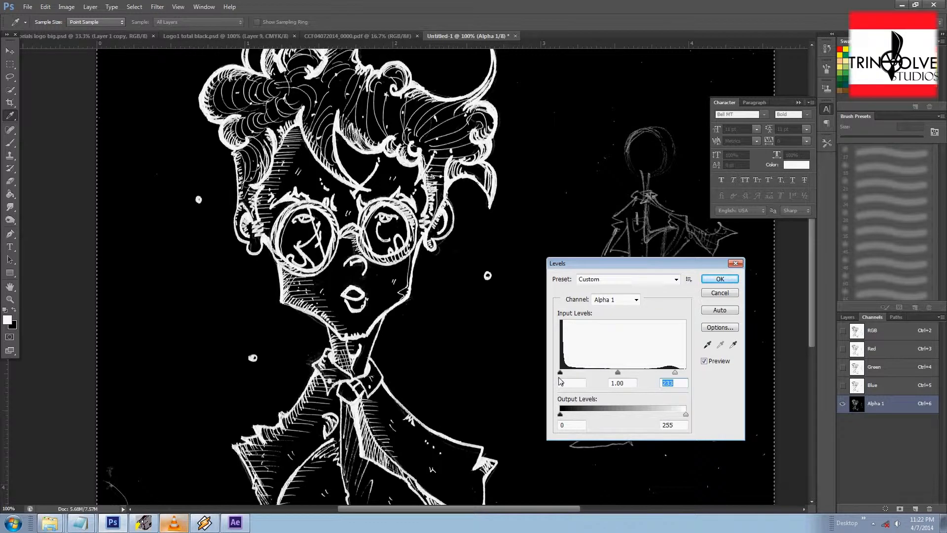
pyautogui.moveTo(560, 372); pyautogui.dragTo(577, 372)
pyautogui.moveTo(674, 372); pyautogui.dragTo(667, 372)
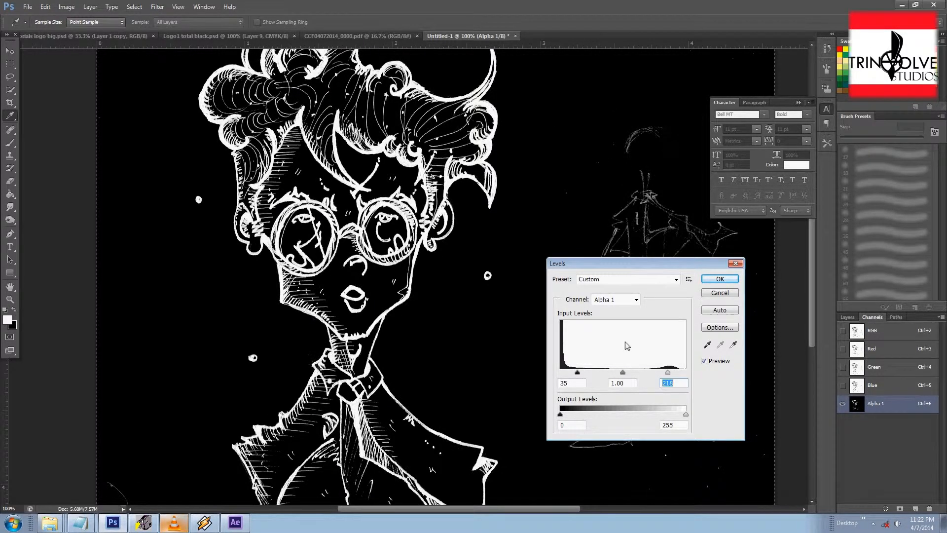
pyautogui.click(720, 279)
# Step: Try a white stroke with a 45 px hard round brush and undo it
pyautogui.moveTo(506, 305)
pyautogui.mouseDown()
pyautogui.moveTo(488, 193)
pyautogui.moveTo(472, 456)
pyautogui.mouseUp()
pyautogui.moveTo(373, 340); pyautogui.dragTo(464, 115)
pyautogui.moveTo(348, 310)
pyautogui.mouseDown()
pyautogui.moveTo(378, 330)
pyautogui.moveTo(299, 483)
pyautogui.mouseUp()
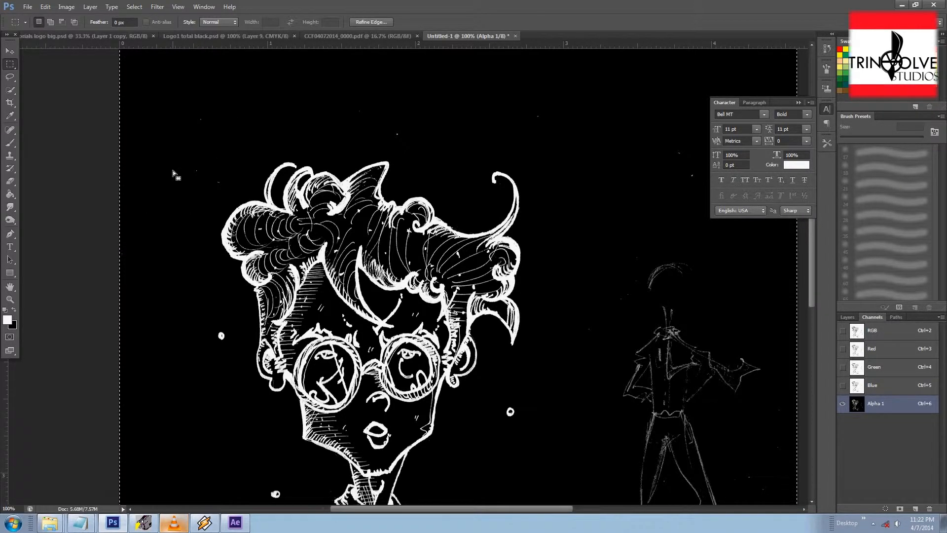
pyautogui.press('b')
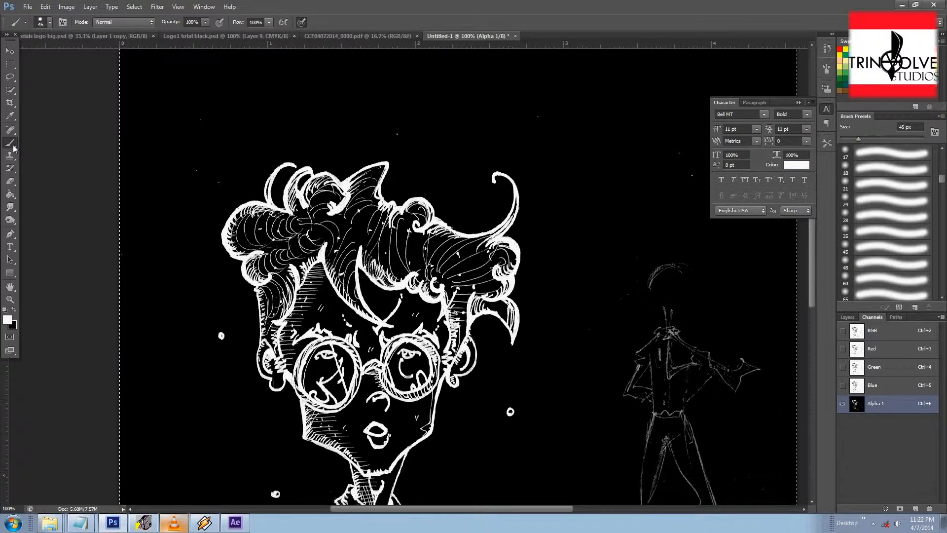
pyautogui.click(50, 23)
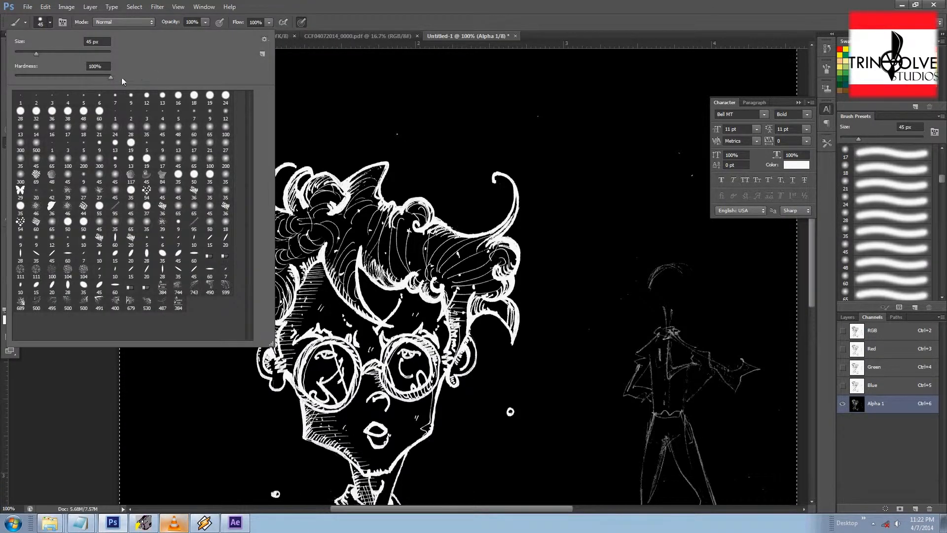
pyautogui.click(51, 23)
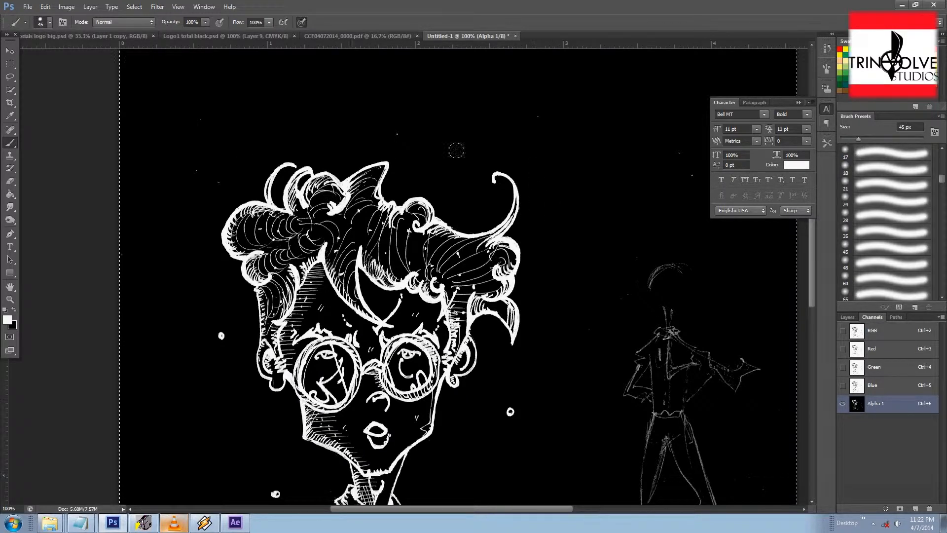
pyautogui.moveTo(201, 104); pyautogui.dragTo(189, 150)
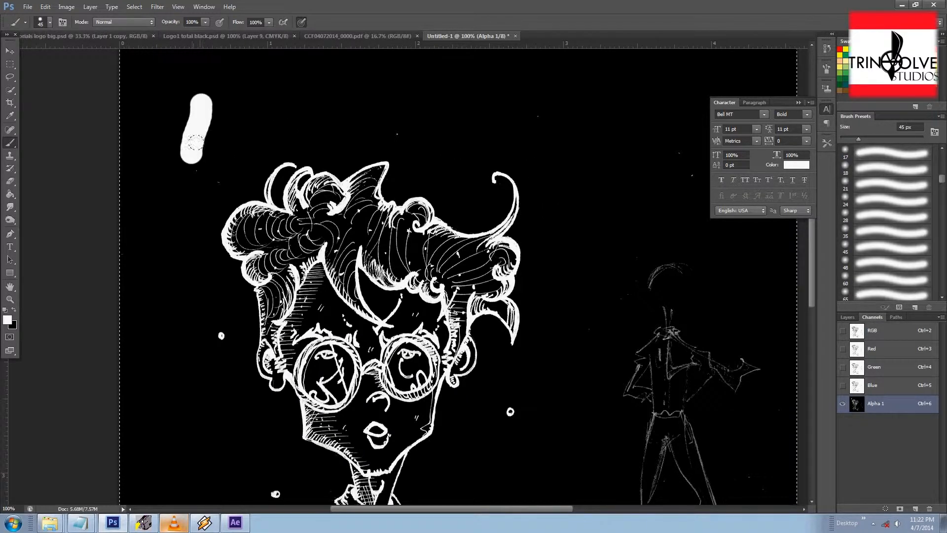
pyautogui.hotkey('ctrl', 'z')
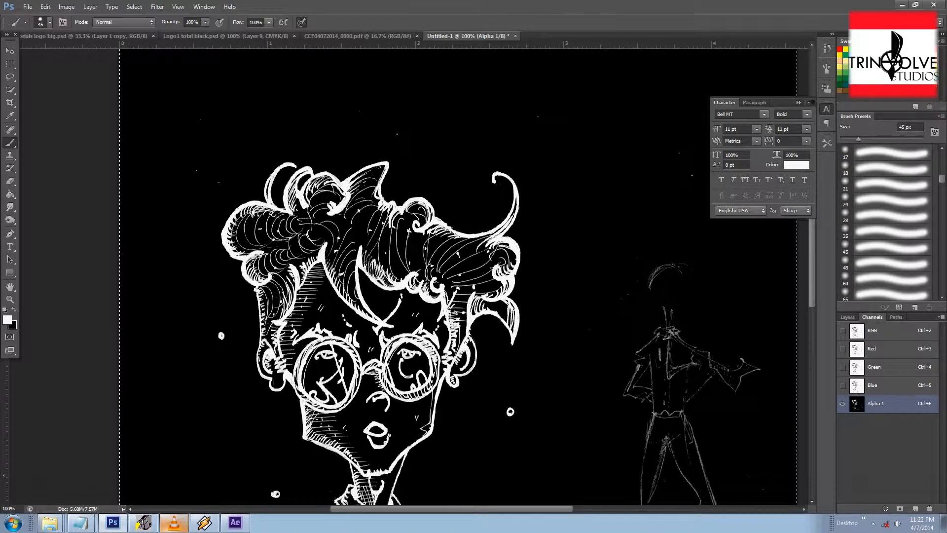
# Step: Paint black over the stray marks beside the head and the diagonal line near the bottom corner
pyautogui.press('x')
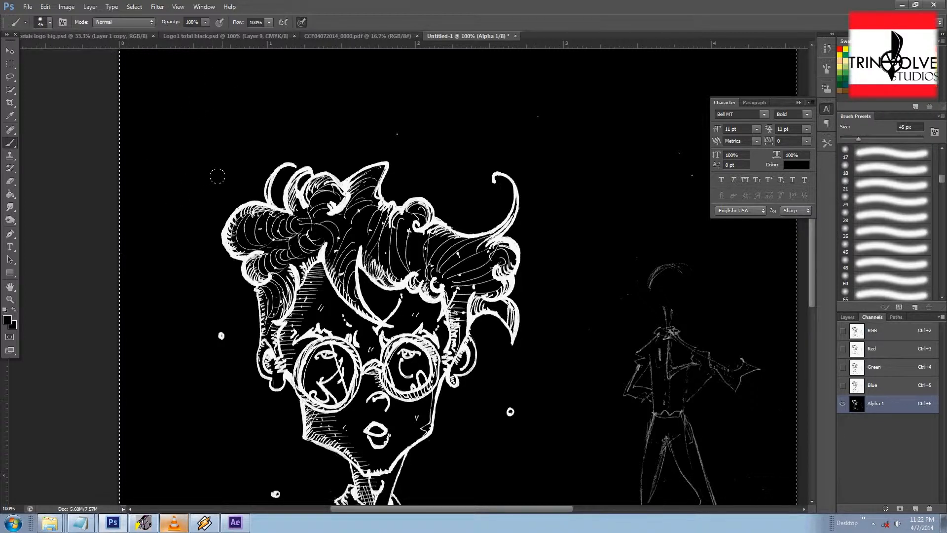
pyautogui.moveTo(205, 197); pyautogui.dragTo(216, 169)
pyautogui.moveTo(212, 232); pyautogui.dragTo(207, 232)
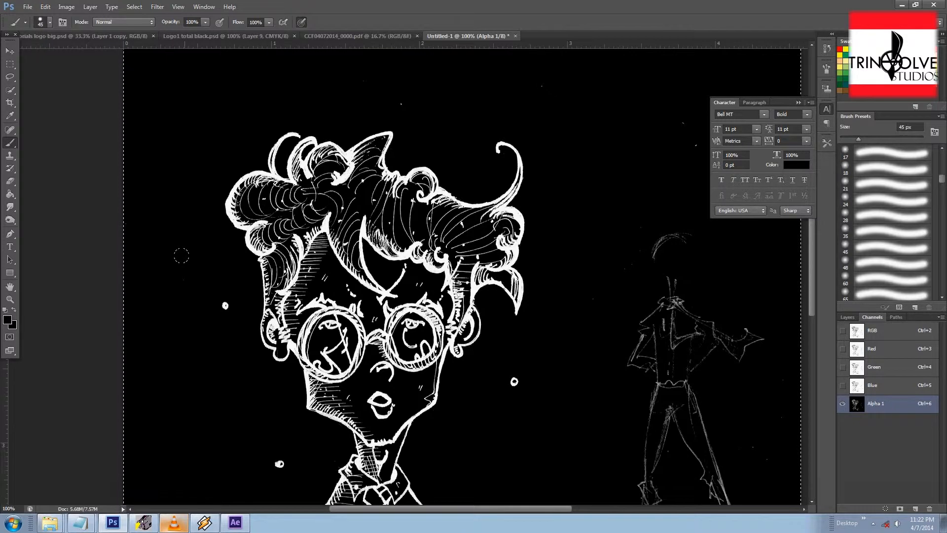
pyautogui.moveTo(163, 400); pyautogui.dragTo(158, 250)
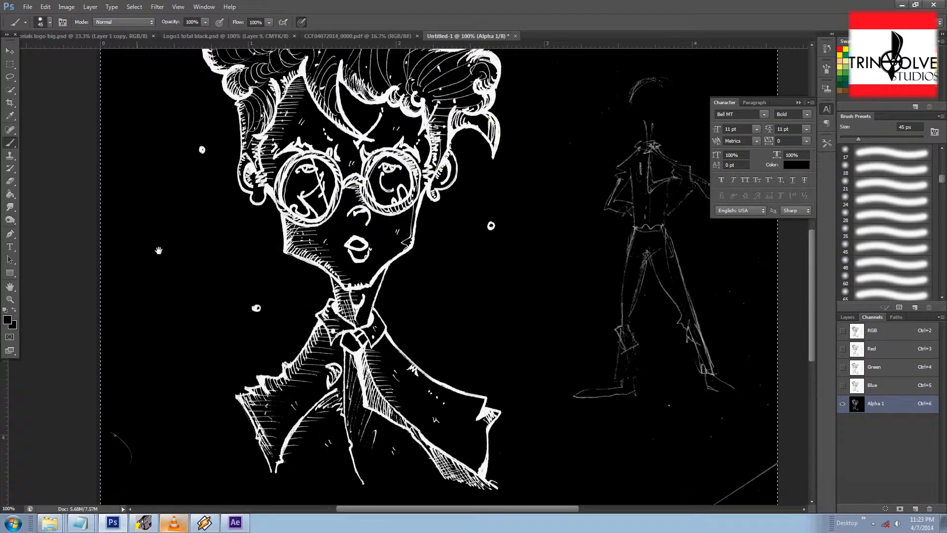
pyautogui.moveTo(116, 434); pyautogui.dragTo(112, 288)
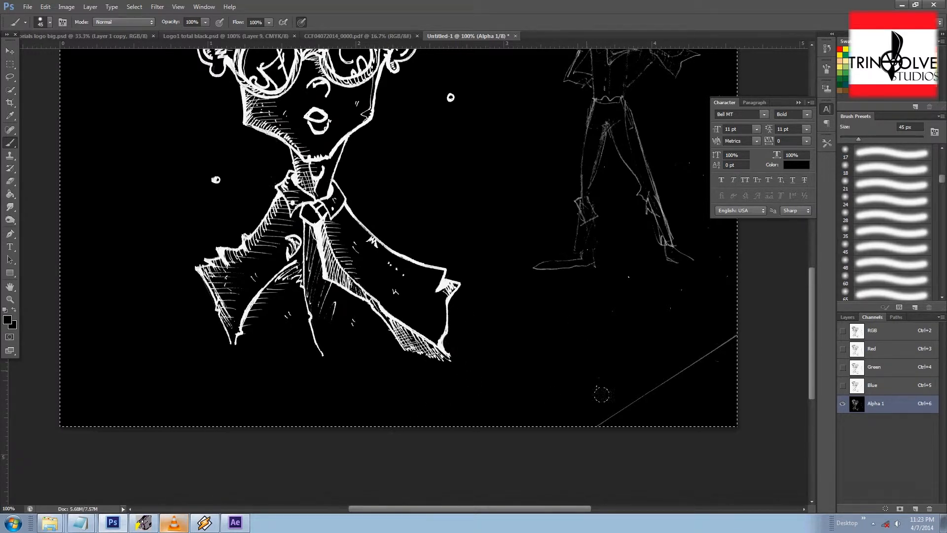
pyautogui.moveTo(588, 375); pyautogui.dragTo(488, 468)
# Step: Enlarge the brush to 250 px and paint black over the stick figure sketch and leftover specks
pyautogui.moveTo(410, 290); pyautogui.dragTo(439, 373)
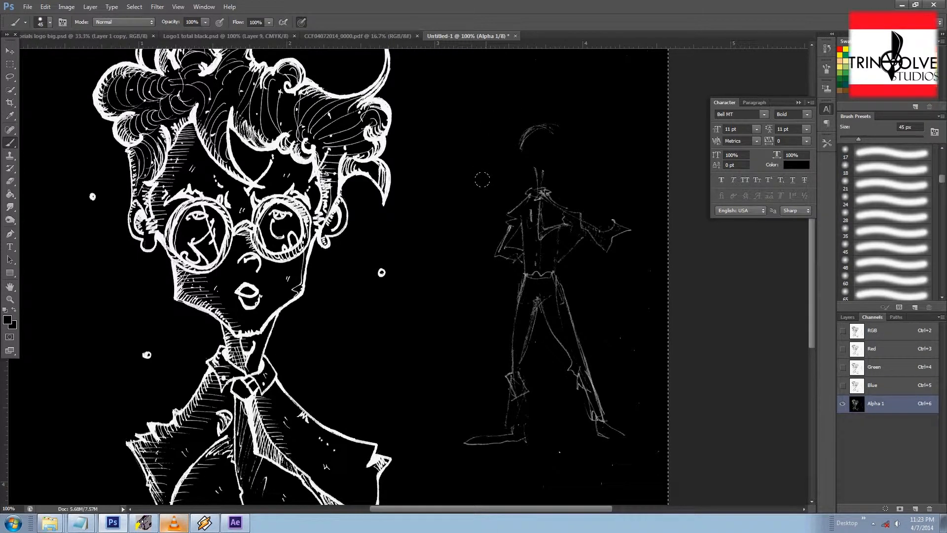
pyautogui.press(']')
pyautogui.press(']')
pyautogui.press(']')
pyautogui.press(']')
pyautogui.press(']')
pyautogui.press(']')
pyautogui.press(']')
pyautogui.press(']')
pyautogui.press(']')
pyautogui.press(']')
pyautogui.press(']')
pyautogui.moveTo(540, 158)
pyautogui.mouseDown()
pyautogui.moveTo(550, 276)
pyautogui.moveTo(538, 351)
pyautogui.moveTo(451, 438)
pyautogui.mouseUp()
pyautogui.moveTo(586, 385); pyautogui.dragTo(569, 256)
pyautogui.moveTo(598, 336); pyautogui.dragTo(528, 192)
pyautogui.moveTo(623, 283); pyautogui.dragTo(592, 219)
pyautogui.moveTo(464, 170); pyautogui.dragTo(355, 277)
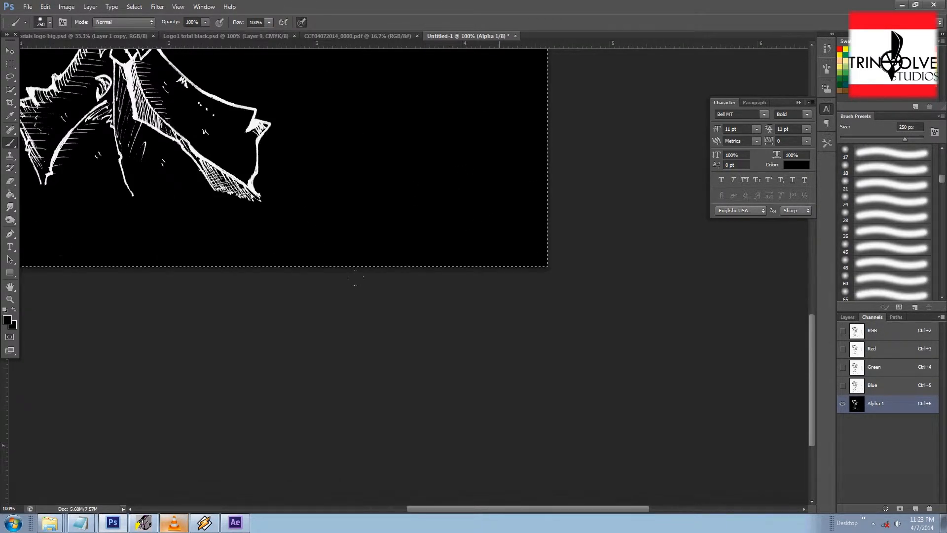
pyautogui.moveTo(517, 174)
pyautogui.mouseDown()
pyautogui.moveTo(562, 353)
pyautogui.moveTo(539, 324)
pyautogui.mouseUp()
pyautogui.moveTo(453, 216); pyautogui.dragTo(477, 370)
pyautogui.moveTo(471, 319); pyautogui.dragTo(484, 399)
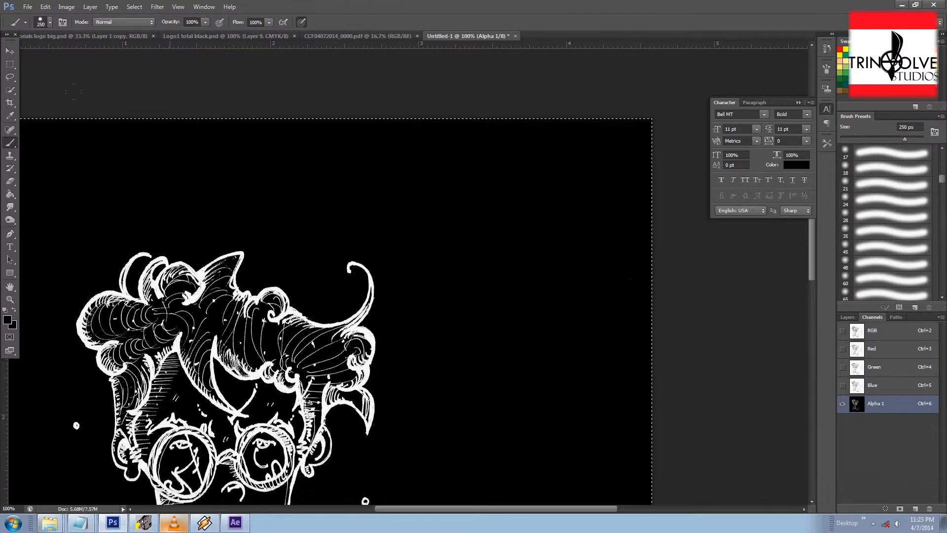
pyautogui.moveTo(304, 204); pyautogui.dragTo(510, 130)
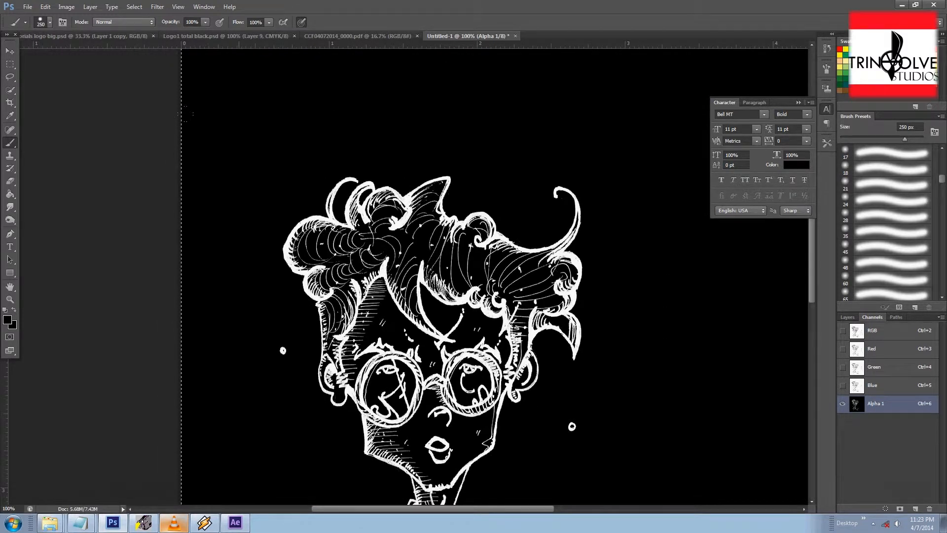
pyautogui.moveTo(513, 299)
pyautogui.mouseDown()
pyautogui.moveTo(522, 239)
pyautogui.moveTo(470, 300)
pyautogui.mouseUp()
# Step: Load the Alpha 1 channel as a selection
pyautogui.hotkey('ctrl', '-')
pyautogui.hotkey('ctrl', '-')
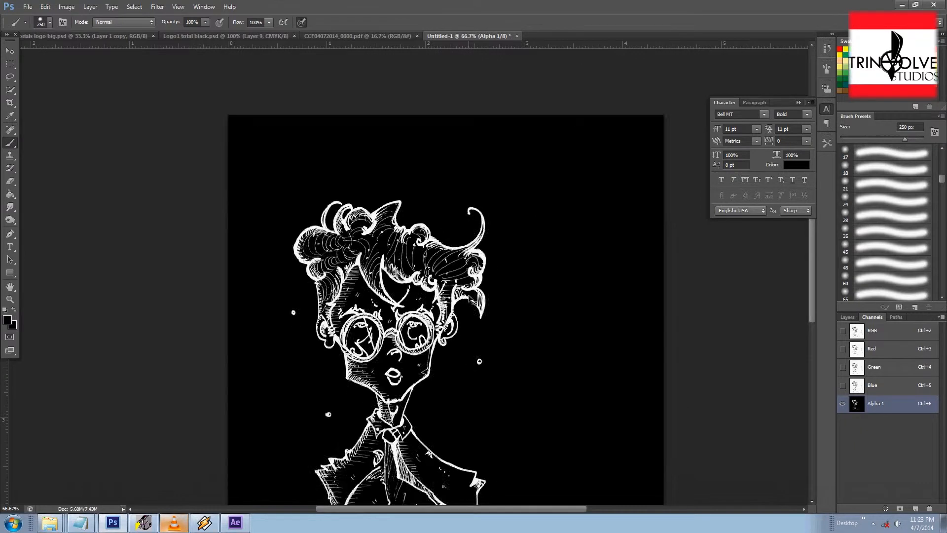
pyautogui.scroll(6, 558, 369)
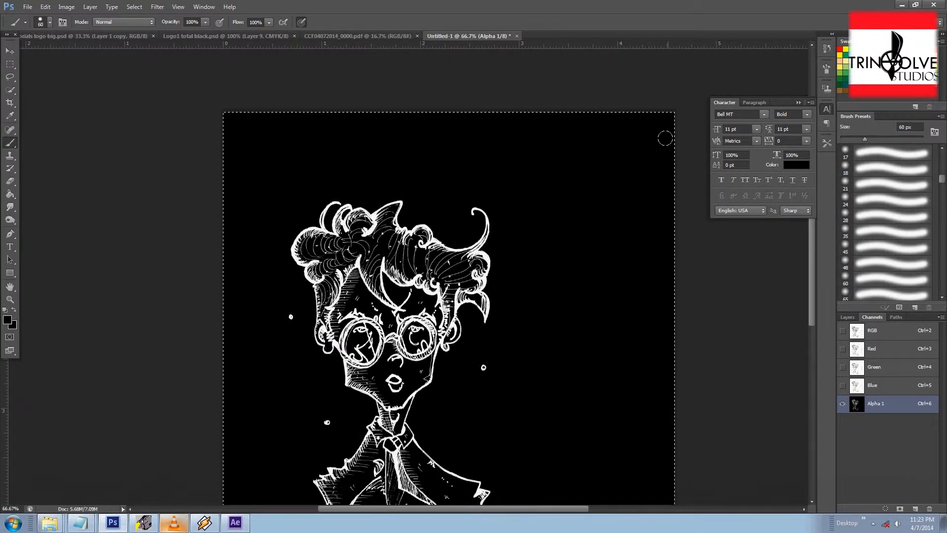
pyautogui.keyDown('ctrl'); pyautogui.click(858, 408); pyautogui.keyUp('ctrl')
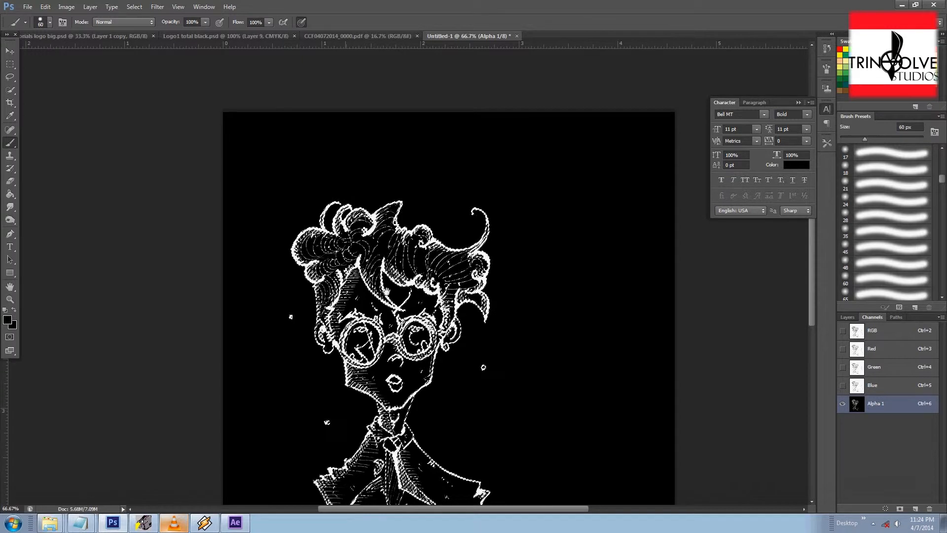
# Step: Switch to the Rectangular Marquee tool and copy the selected linework
pyautogui.moveTo(196, 256); pyautogui.dragTo(160, 224)
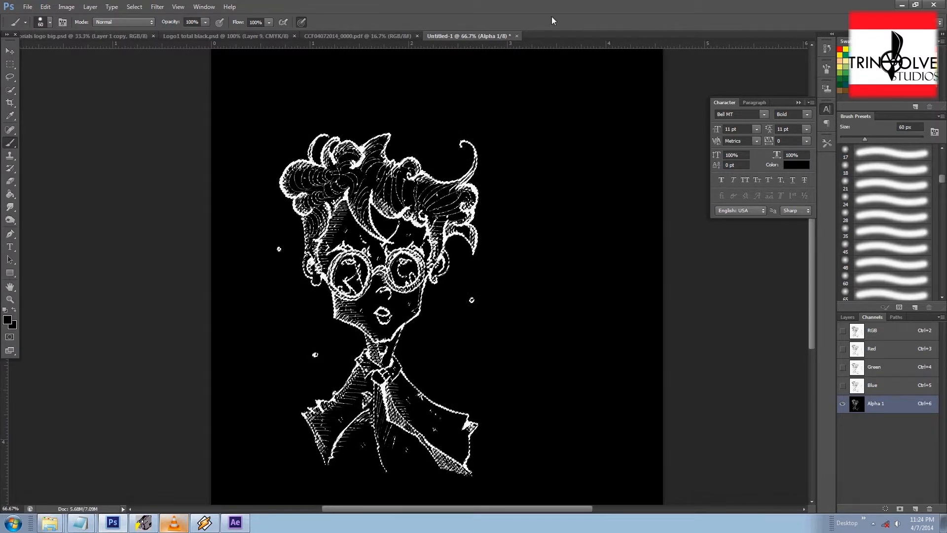
pyautogui.click(10, 65)
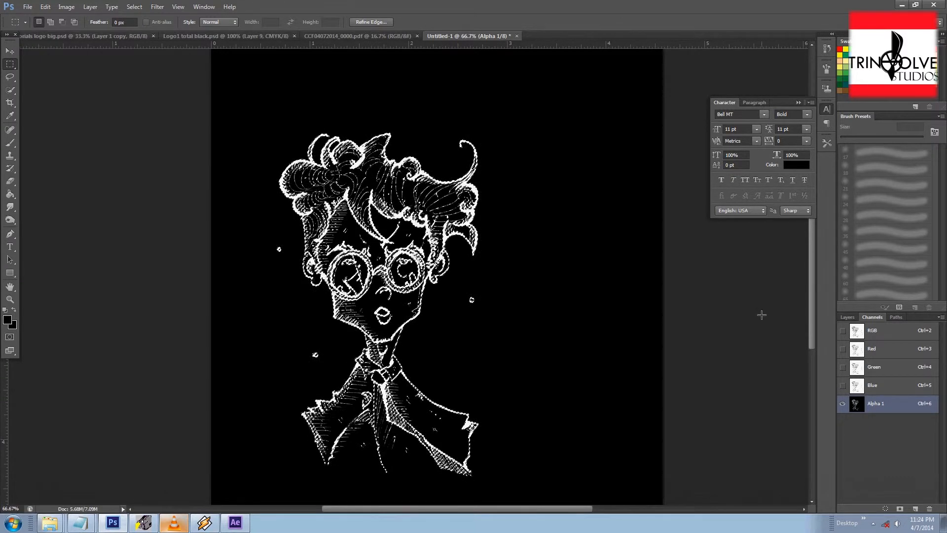
pyautogui.click(45, 7)
pyautogui.click(62, 75)
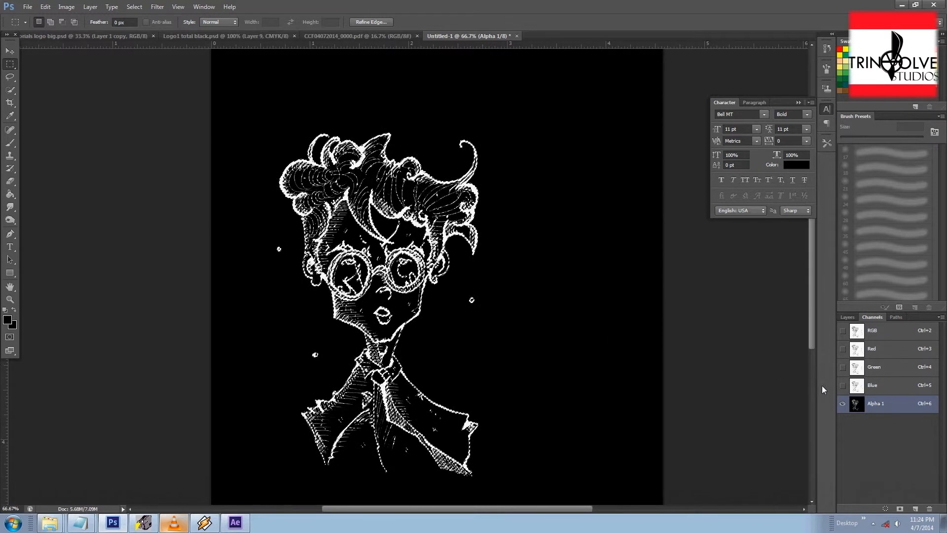
# Step: Add a new empty layer and convert the Background into Layer 0
pyautogui.click(848, 318)
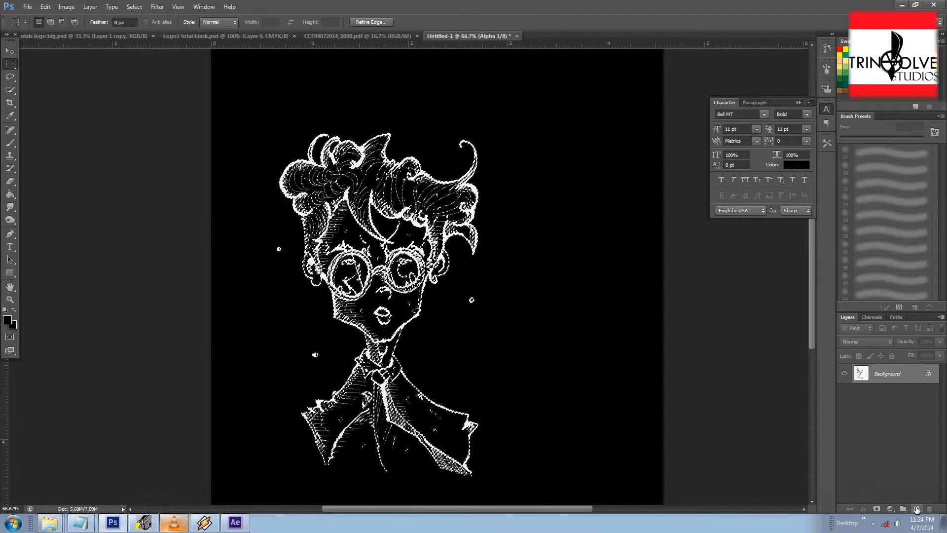
pyautogui.click(916, 509)
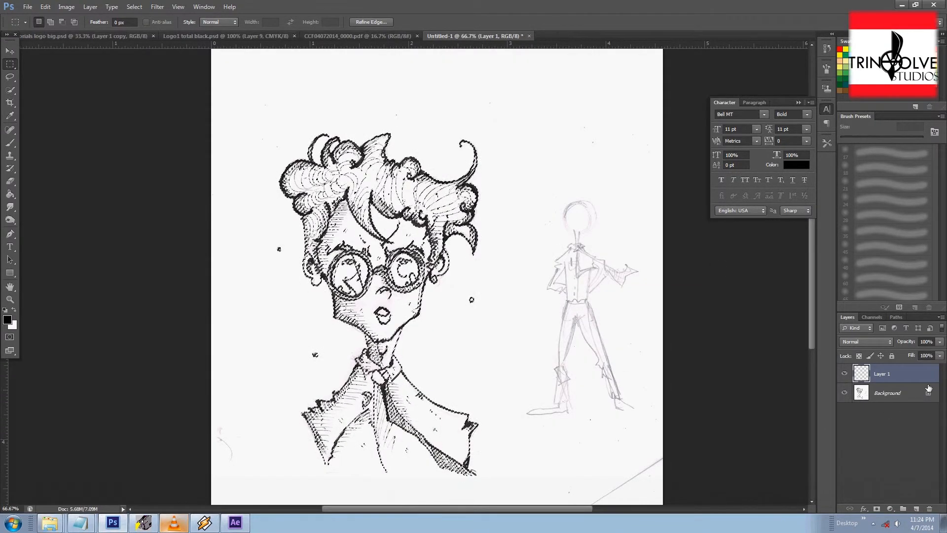
pyautogui.doubleClick(889, 394)
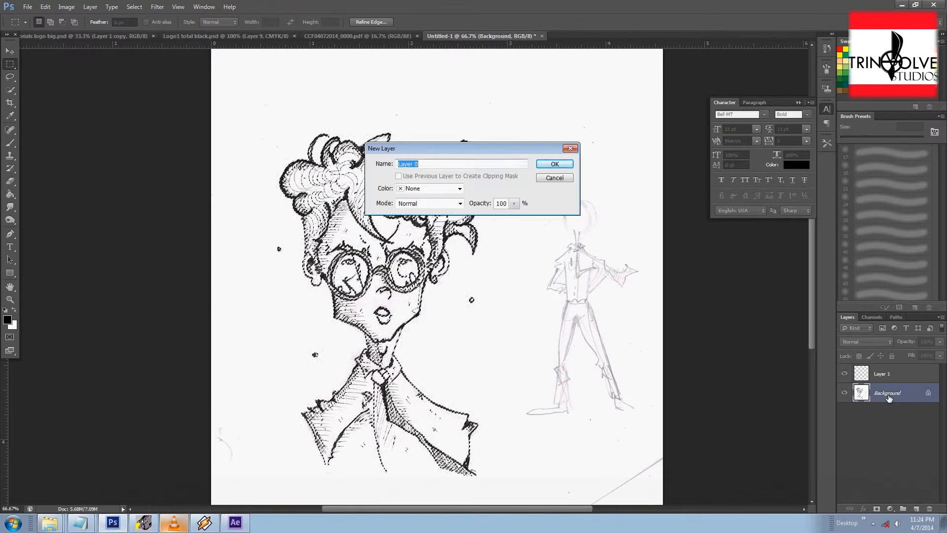
pyautogui.click(557, 162)
# Step: Hide Layer 0 and make Layer 1 the active layer
pyautogui.click(844, 393)
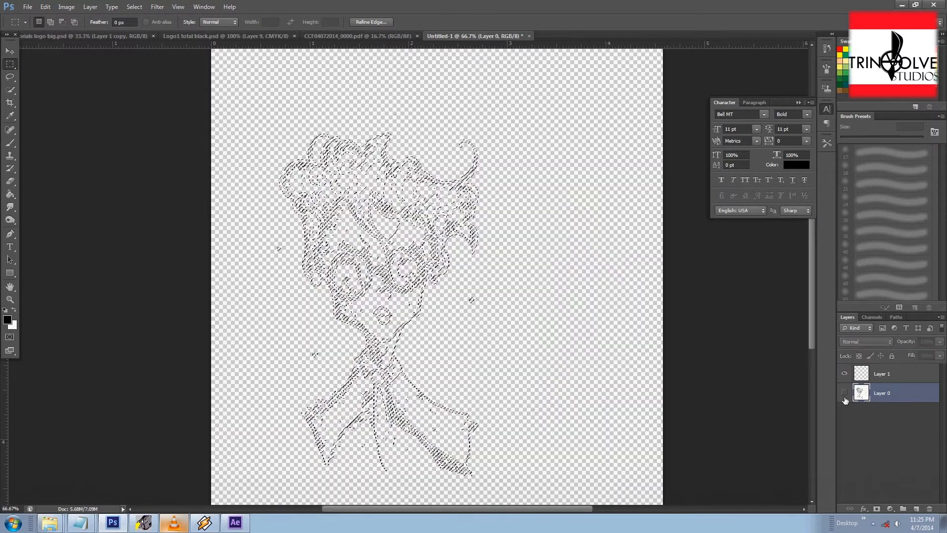
pyautogui.click(884, 374)
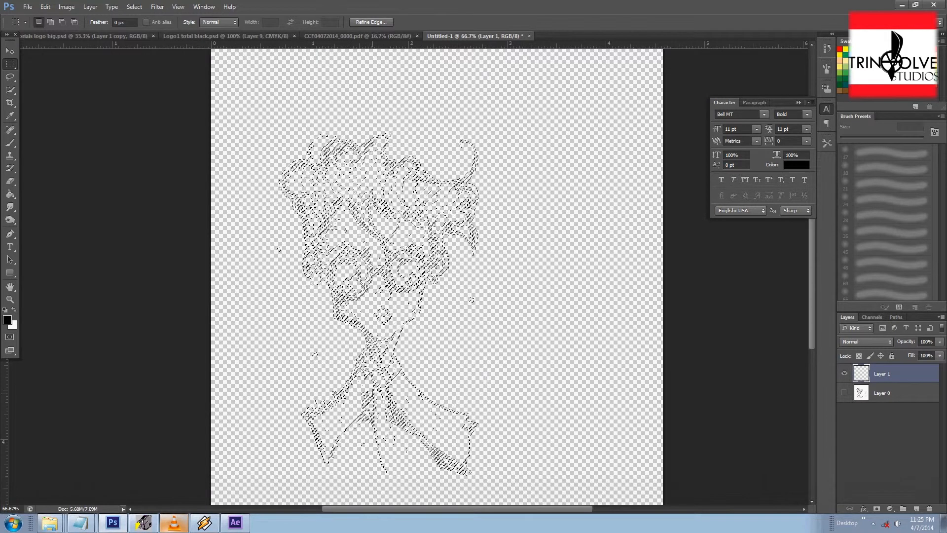
pyautogui.click(48, 7)
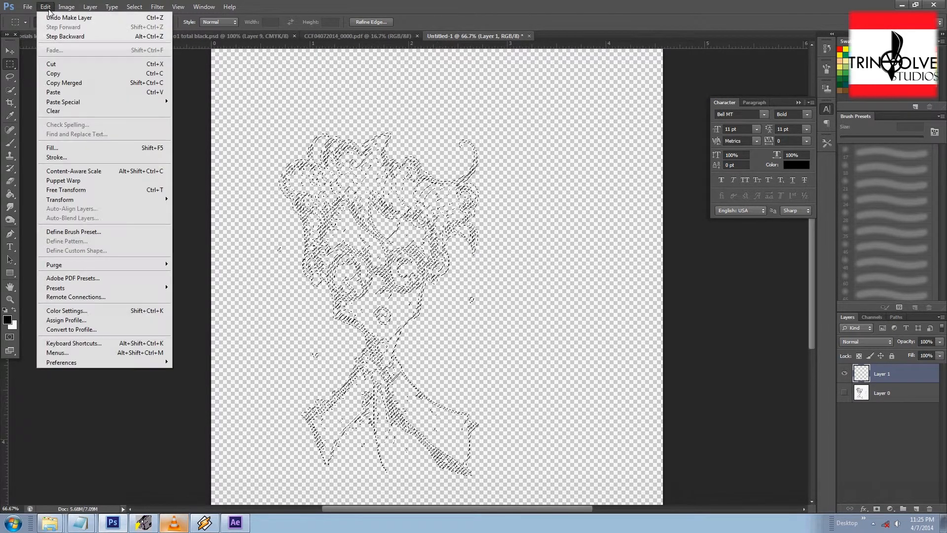
pyautogui.moveTo(66, 7)
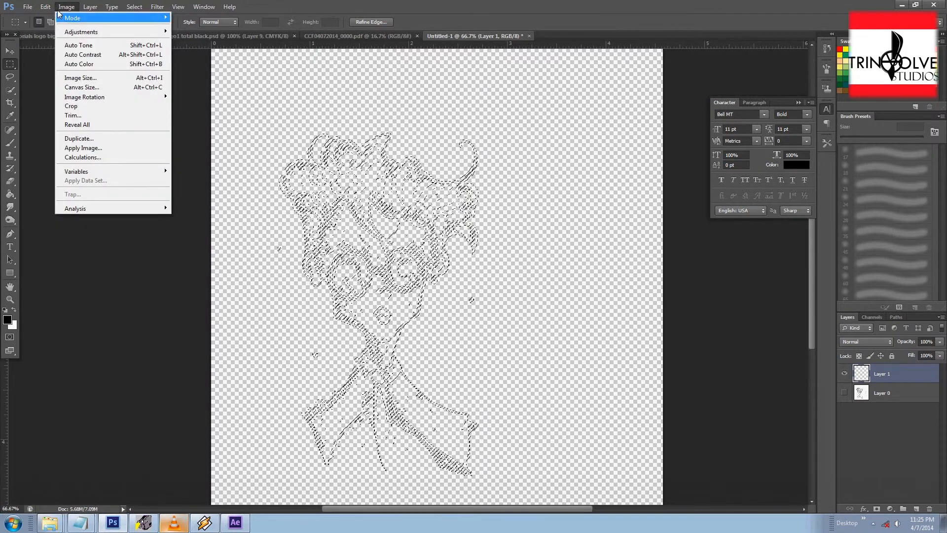
pyautogui.moveTo(67, 32)
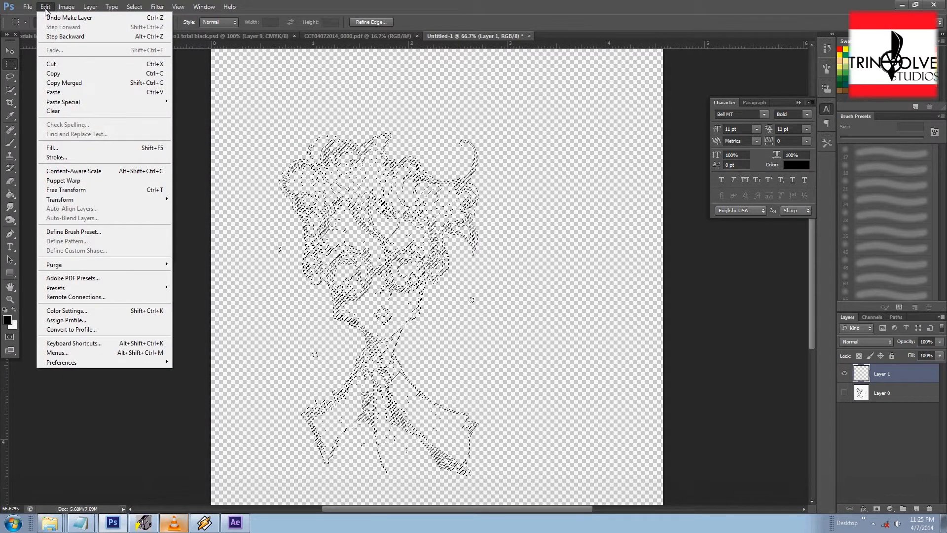
pyautogui.click(45, 10)
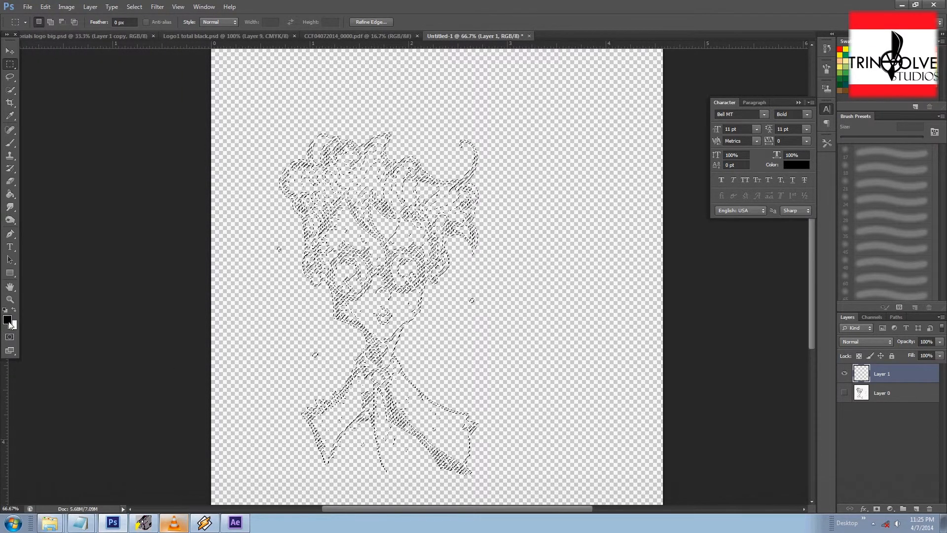
# Step: Fill the loaded selection on Layer 1 with the black foreground colour at 100% opacity
pyautogui.click(9, 321)
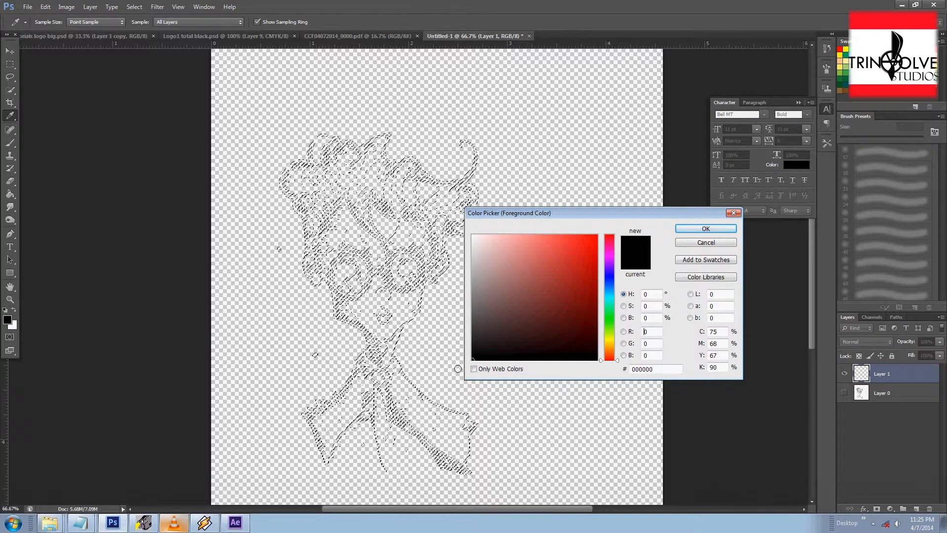
pyautogui.click(686, 229)
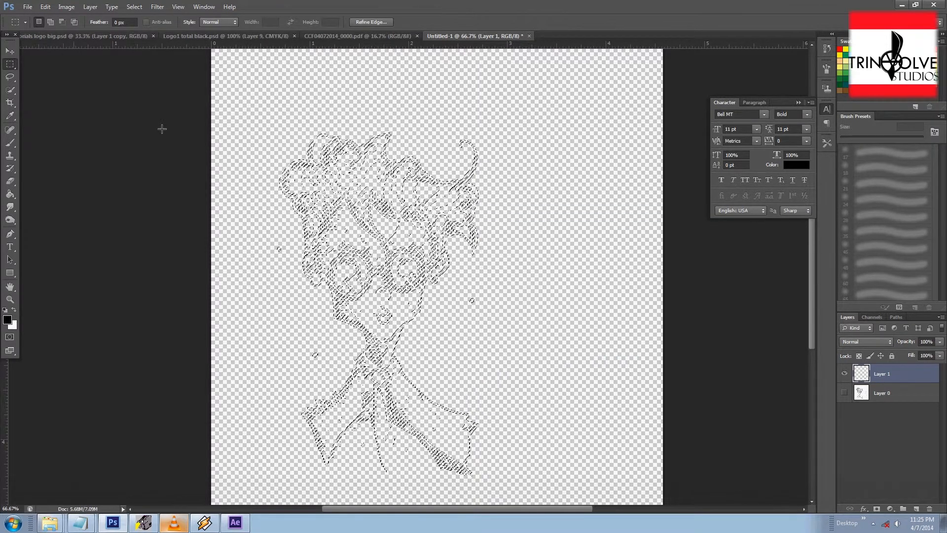
pyautogui.click(62, 8)
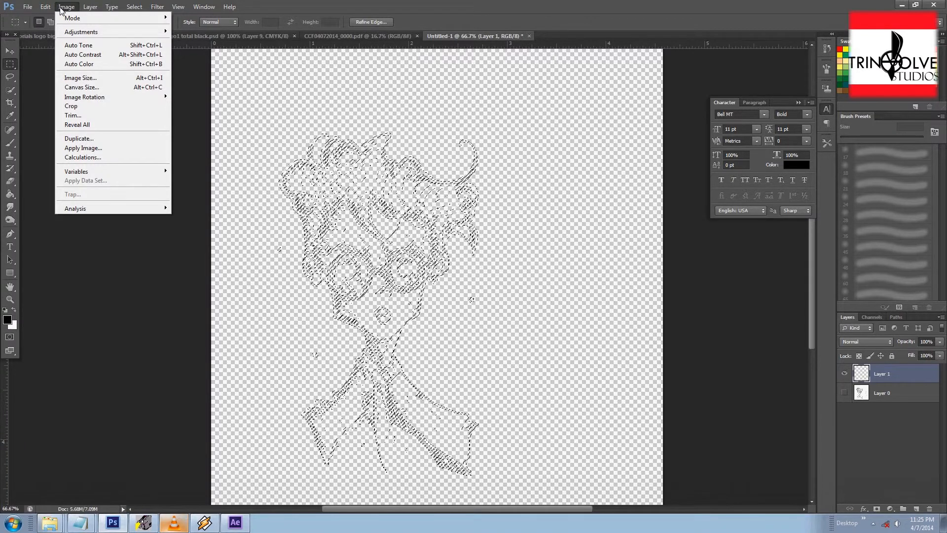
pyautogui.moveTo(45, 7)
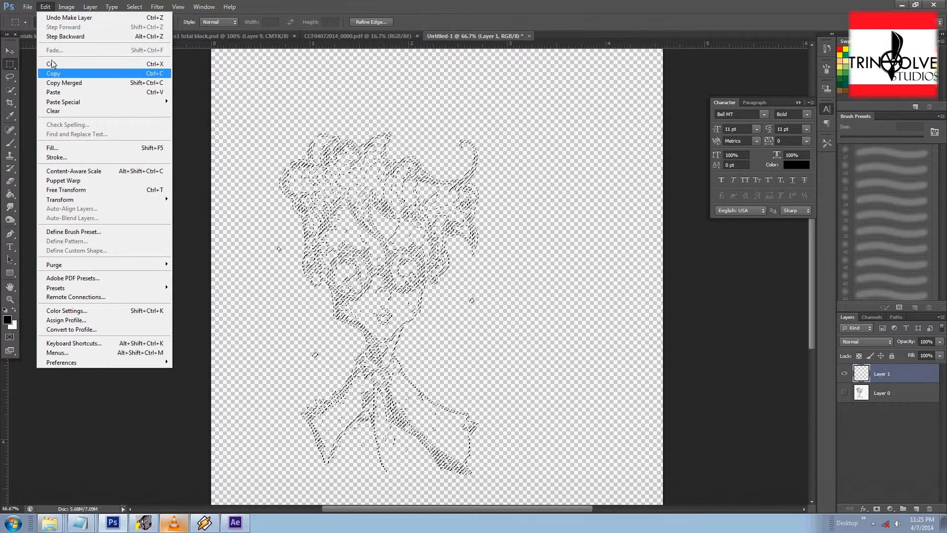
pyautogui.click(70, 149)
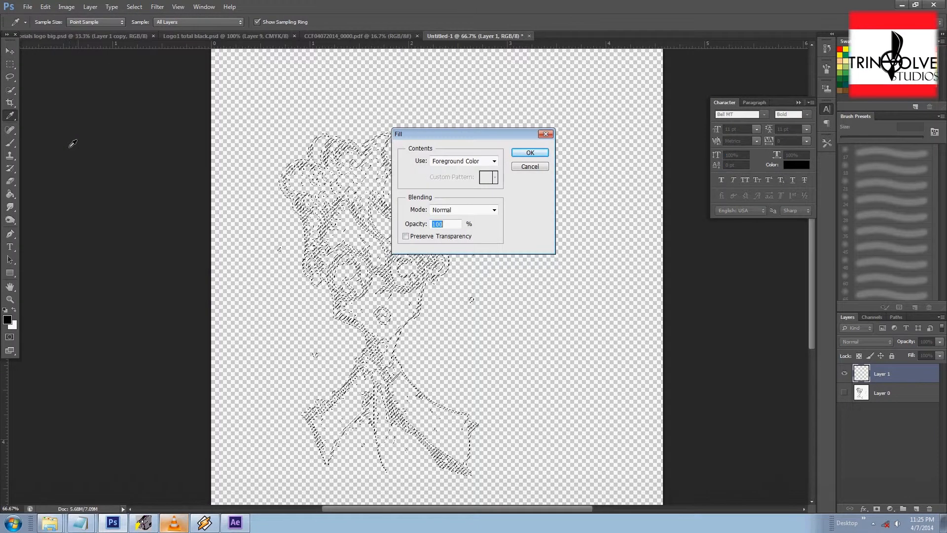
pyautogui.click(529, 153)
# Step: Zoom in to inspect the filled linework up close, then return to the full view
pyautogui.press('m')
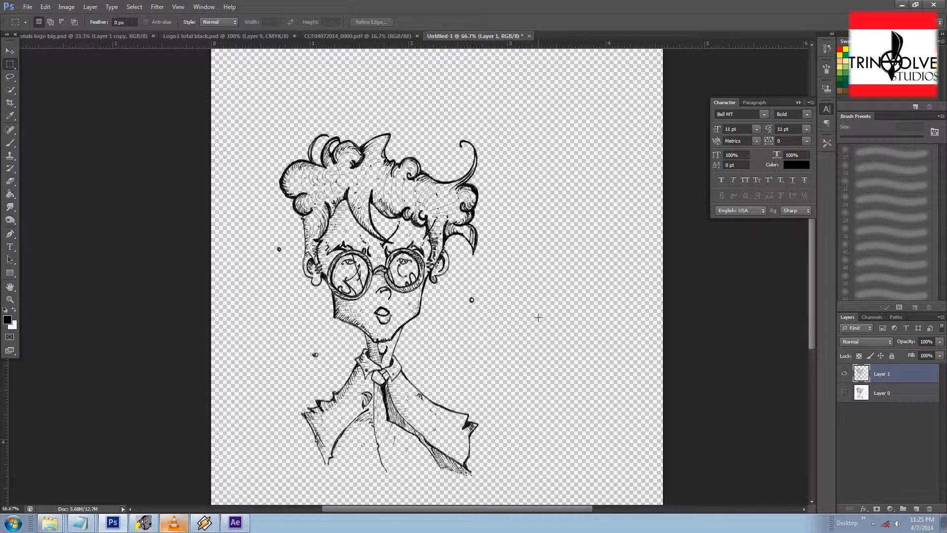
pyautogui.hotkey('ctrl', '+')
pyautogui.hotkey('ctrl', '+')
pyautogui.moveTo(535, 319); pyautogui.dragTo(599, 307)
pyautogui.hotkey('ctrl', '-')
pyautogui.hotkey('ctrl', '-')
pyautogui.hotkey('ctrl', '+')
pyautogui.hotkey('ctrl', '+')
pyautogui.moveTo(481, 178); pyautogui.dragTo(435, 305)
pyautogui.moveTo(439, 215); pyautogui.dragTo(463, 251)
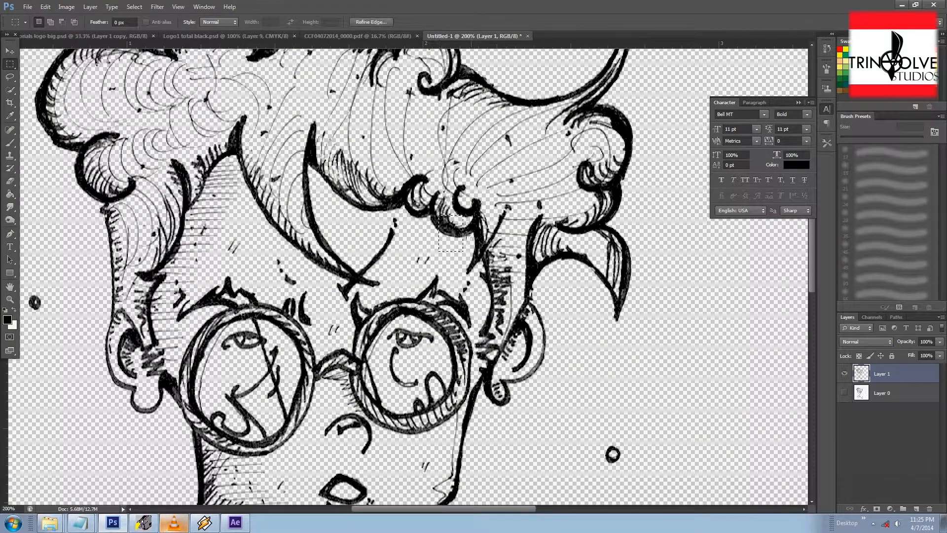
pyautogui.hotkey('ctrl', '+')
pyautogui.hotkey('ctrl', '+')
pyautogui.moveTo(455, 198); pyautogui.dragTo(445, 222)
pyautogui.moveTo(424, 137); pyautogui.dragTo(393, 89)
pyautogui.click(528, 270)
pyautogui.hotkey('ctrl', '-')
pyautogui.hotkey('ctrl', '-')
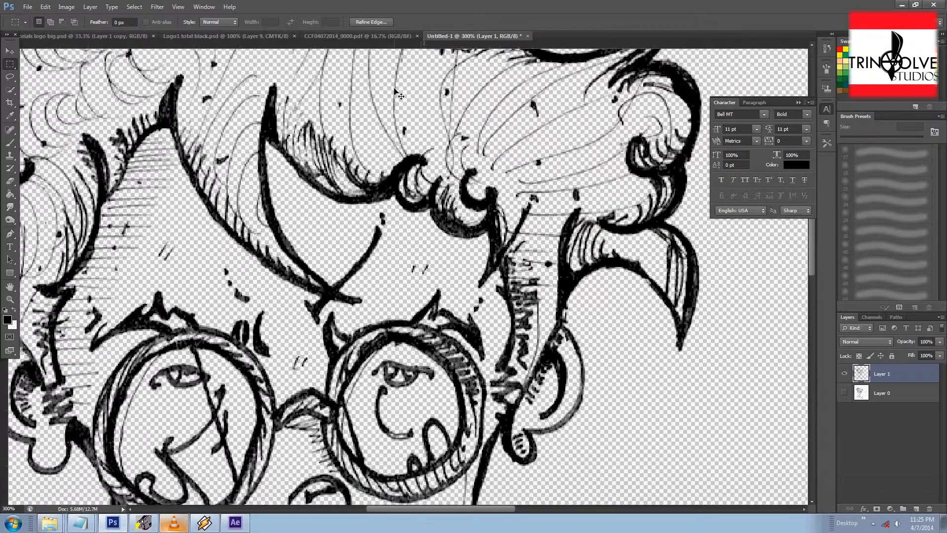
pyautogui.hotkey('ctrl', '-')
pyautogui.hotkey('ctrl', '-')
pyautogui.hotkey('ctrl', '-')
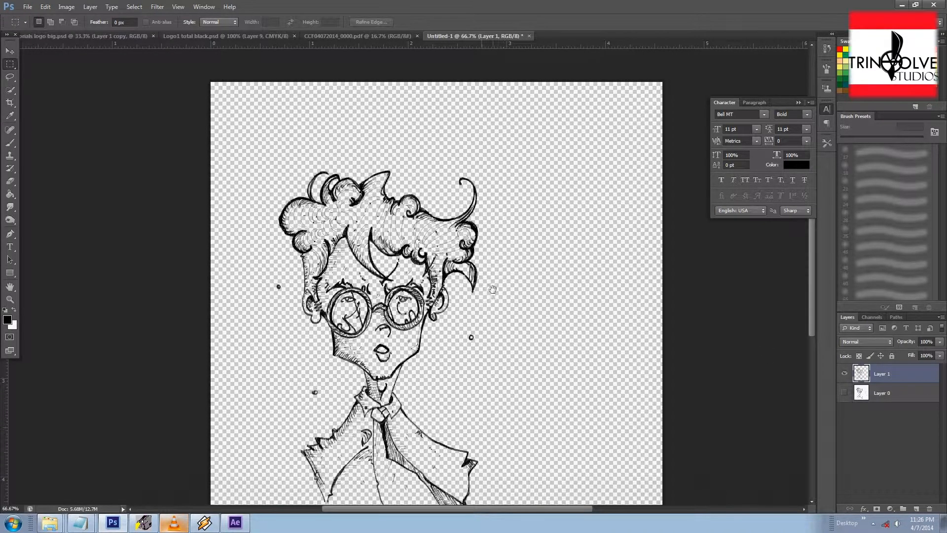
# Step: Duplicate the black linework layer twice to build up the line density
pyautogui.scroll(-3, 485, 257)
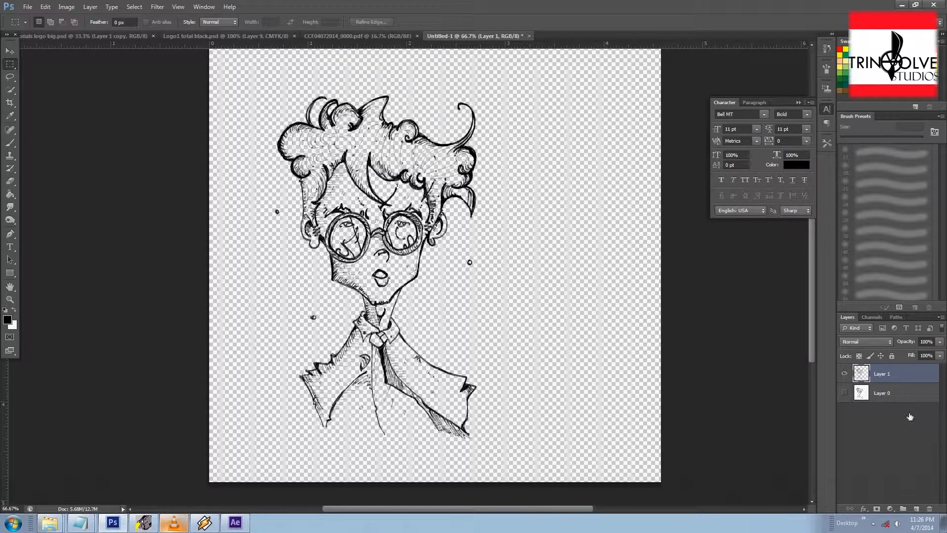
pyautogui.moveTo(892, 377); pyautogui.dragTo(919, 508)
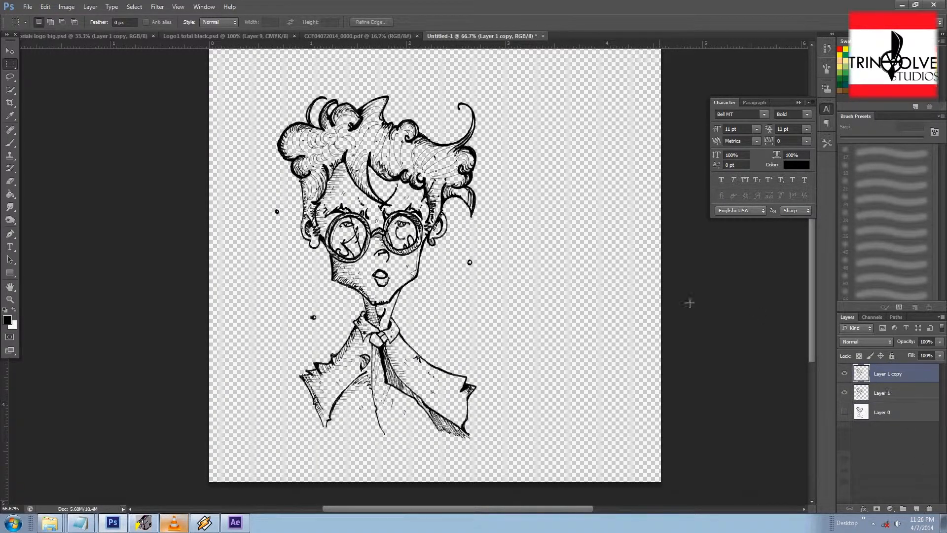
pyautogui.hotkey('ctrl', '+')
pyautogui.hotkey('ctrl', '+')
pyautogui.hotkey('ctrl', '+')
pyautogui.moveTo(563, 236); pyautogui.dragTo(566, 371)
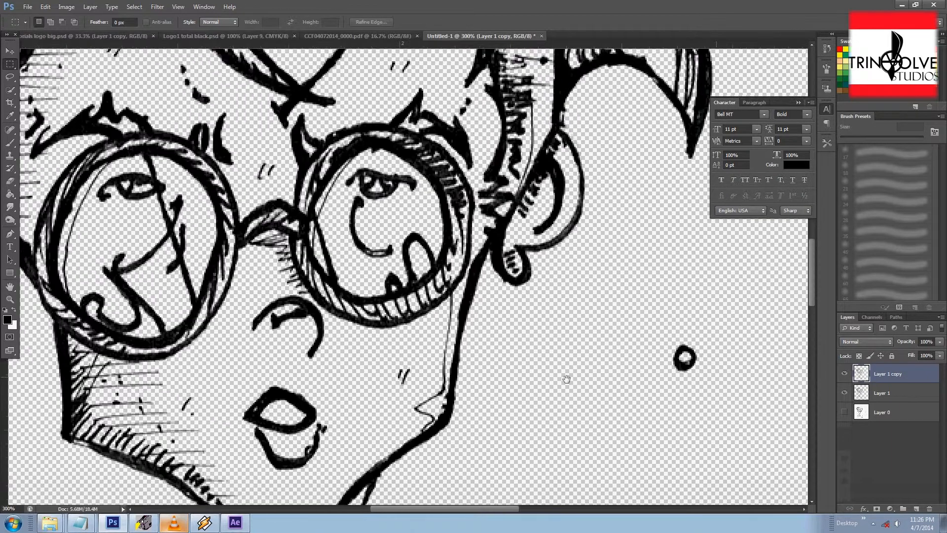
pyautogui.click(845, 374)
pyautogui.click(845, 374)
pyautogui.click(845, 374)
pyautogui.click(845, 374)
pyautogui.moveTo(850, 378); pyautogui.dragTo(915, 509)
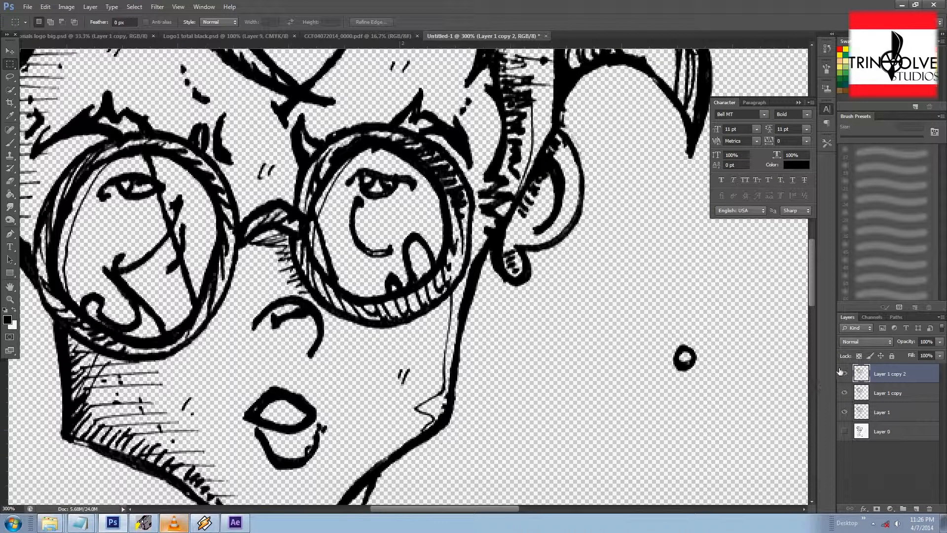
pyautogui.hotkey('ctrl', '-')
pyautogui.hotkey('ctrl', '-')
pyautogui.hotkey('ctrl', '-')
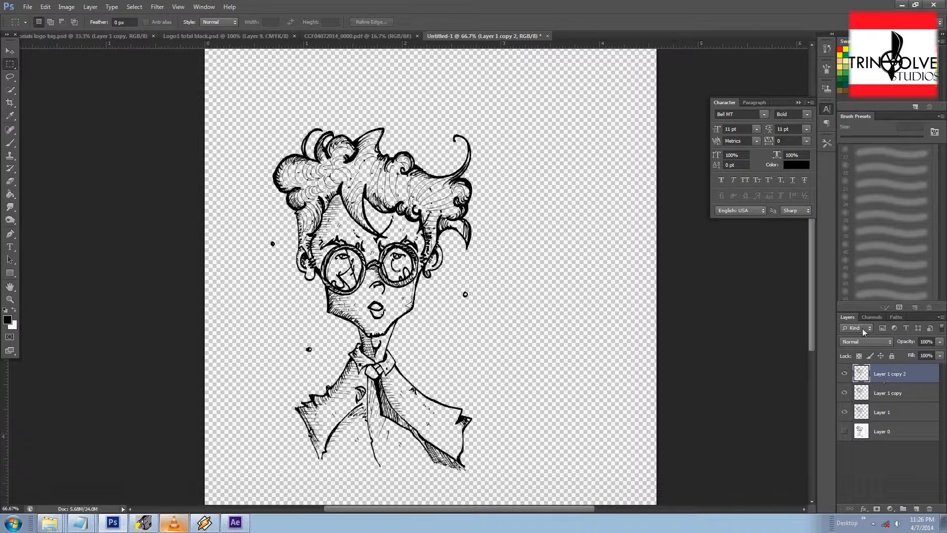
# Step: Merge Layer 1 and both of its copies into a single linework layer
pyautogui.click(892, 412)
pyautogui.keyDown('shift'); pyautogui.click(895, 375); pyautogui.keyUp('shift')
pyautogui.rightClick(896, 375)
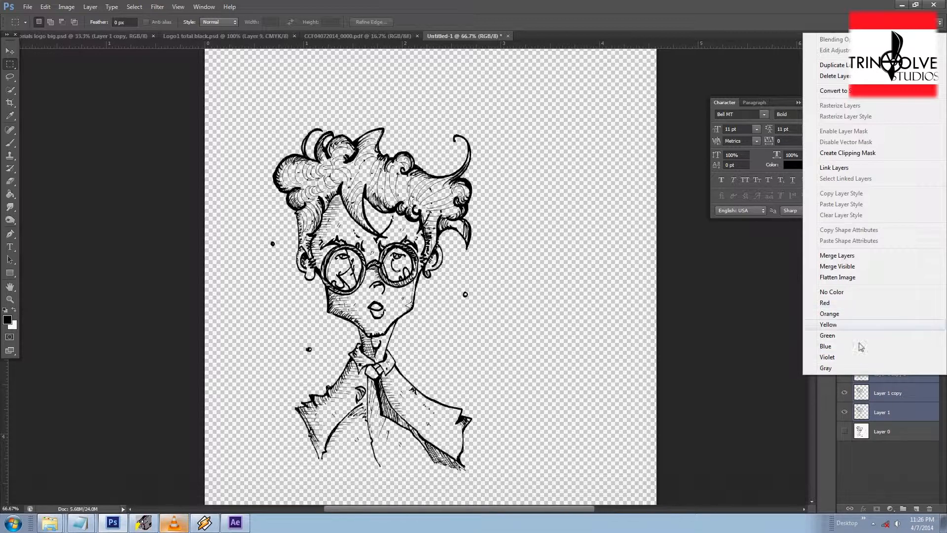
pyautogui.click(837, 255)
pyautogui.click(845, 376)
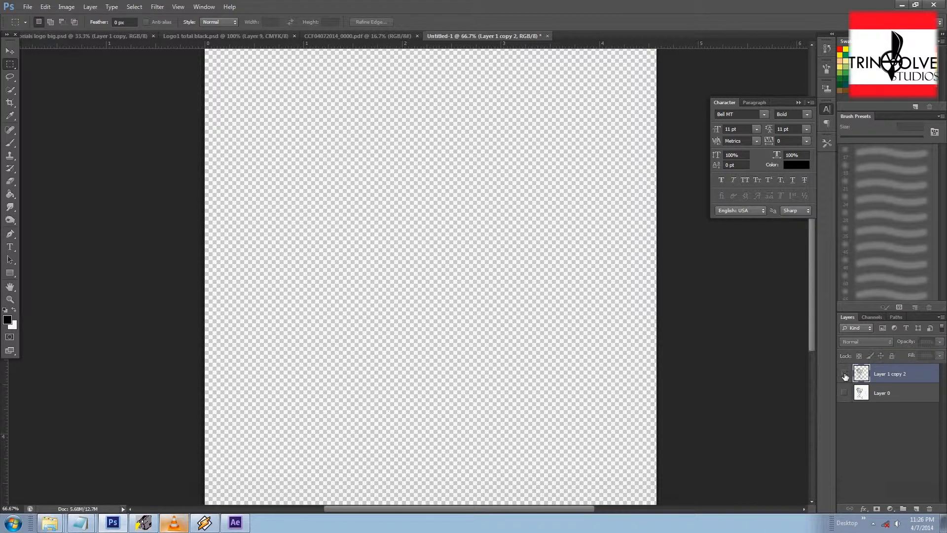
pyautogui.click(844, 375)
# Step: Crop the canvas closer around the character drawing
pyautogui.hotkey('ctrl', '-')
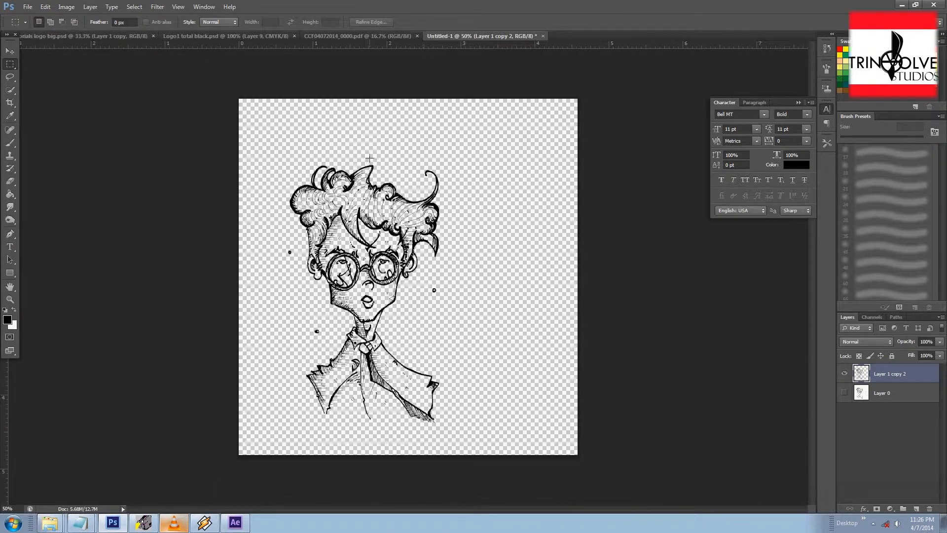
pyautogui.press('c')
pyautogui.moveTo(408, 99); pyautogui.dragTo(409, 127)
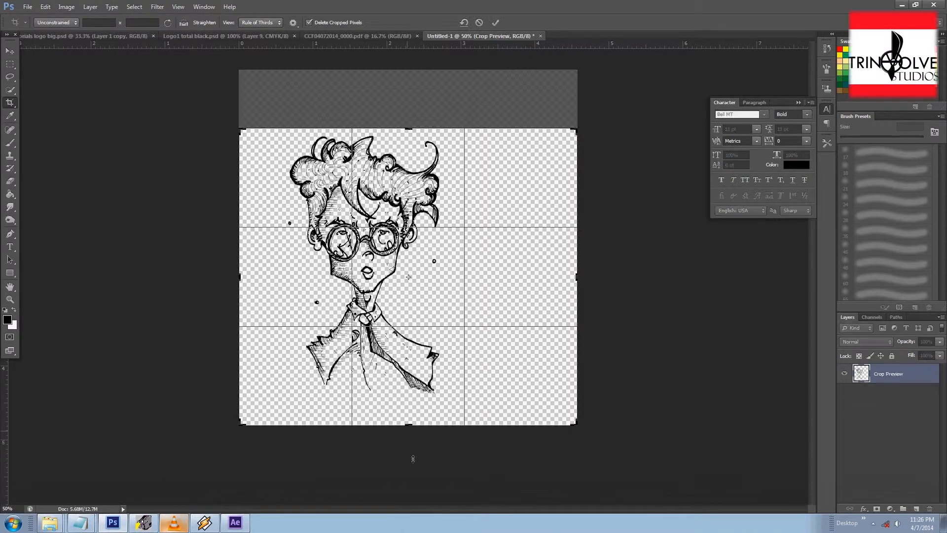
pyautogui.moveTo(407, 426); pyautogui.dragTo(408, 417)
pyautogui.moveTo(576, 278); pyautogui.dragTo(525, 279)
pyautogui.moveTo(291, 282); pyautogui.dragTo(308, 284)
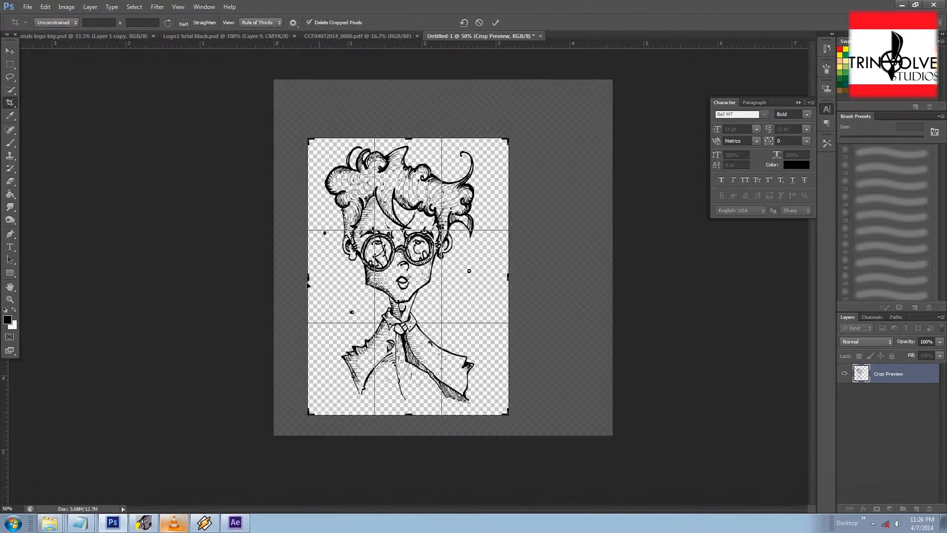
pyautogui.press('Return')
# Step: Add a new empty layer between Layer 0 and the linework layer
pyautogui.click(10, 64)
pyautogui.hotkey('ctrl', '1')
pyautogui.moveTo(521, 275); pyautogui.dragTo(510, 327)
pyautogui.click(878, 393)
pyautogui.hotkey('ctrl', 'shift', 'alt', 'n')
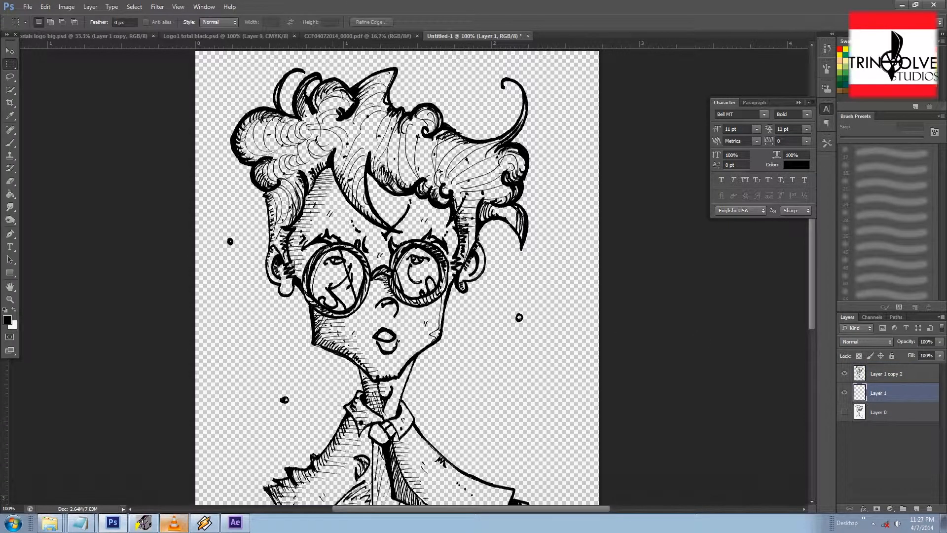
# Step: Paint bright green over the hair on the new colour layer with the Brush tool
pyautogui.press('b')
pyautogui.click(852, 49)
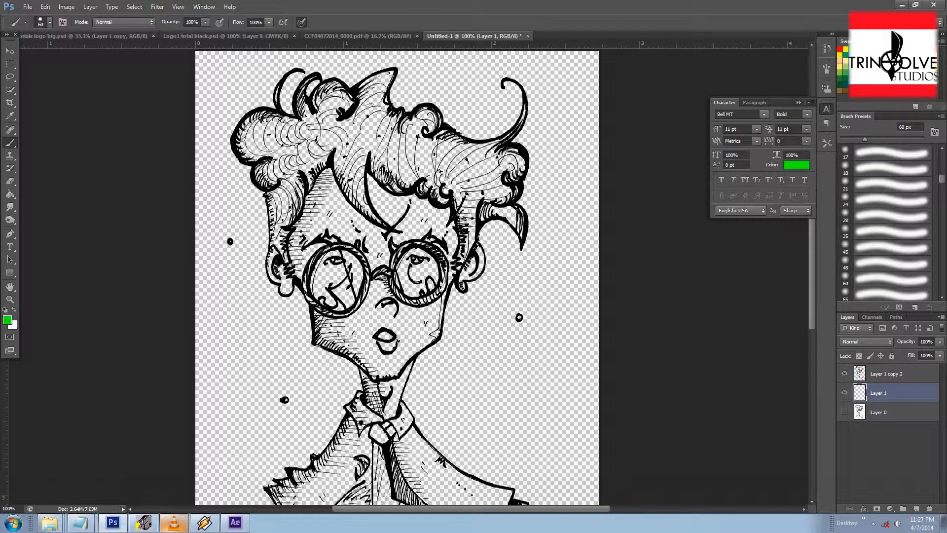
pyautogui.moveTo(353, 123)
pyautogui.mouseDown()
pyautogui.moveTo(366, 157)
pyautogui.moveTo(372, 148)
pyautogui.moveTo(404, 158)
pyautogui.moveTo(385, 121)
pyautogui.moveTo(449, 185)
pyautogui.moveTo(384, 177)
pyautogui.moveTo(345, 128)
pyautogui.moveTo(338, 167)
pyautogui.moveTo(383, 217)
pyautogui.mouseUp()
pyautogui.moveTo(323, 131)
pyautogui.mouseDown()
pyautogui.moveTo(313, 182)
pyautogui.moveTo(325, 99)
pyautogui.moveTo(333, 88)
pyautogui.moveTo(338, 119)
pyautogui.moveTo(369, 104)
pyautogui.mouseUp()
pyautogui.moveTo(429, 150); pyautogui.dragTo(458, 175)
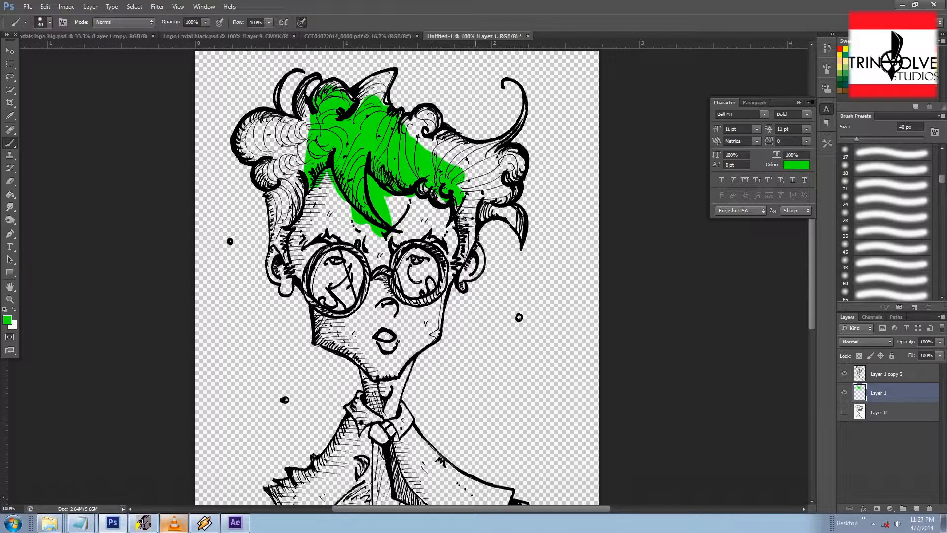
# Step: Paint the face light green on the same colour layer
pyautogui.scroll(-3, 613, 251)
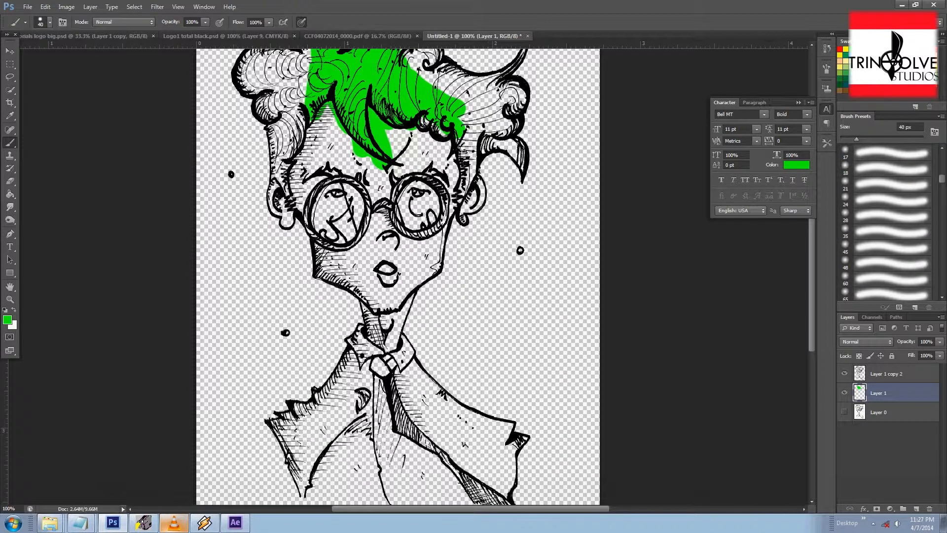
pyautogui.click(846, 66)
pyautogui.moveTo(321, 150)
pyautogui.mouseDown()
pyautogui.moveTo(345, 160)
pyautogui.moveTo(301, 114)
pyautogui.moveTo(364, 243)
pyautogui.moveTo(349, 245)
pyautogui.moveTo(383, 267)
pyautogui.moveTo(374, 230)
pyautogui.moveTo(396, 295)
pyautogui.moveTo(370, 288)
pyautogui.moveTo(359, 319)
pyautogui.moveTo(382, 323)
pyautogui.mouseUp()
pyautogui.moveTo(394, 232)
pyautogui.mouseDown()
pyautogui.moveTo(419, 256)
pyautogui.moveTo(400, 158)
pyautogui.moveTo(372, 198)
pyautogui.moveTo(380, 217)
pyautogui.mouseUp()
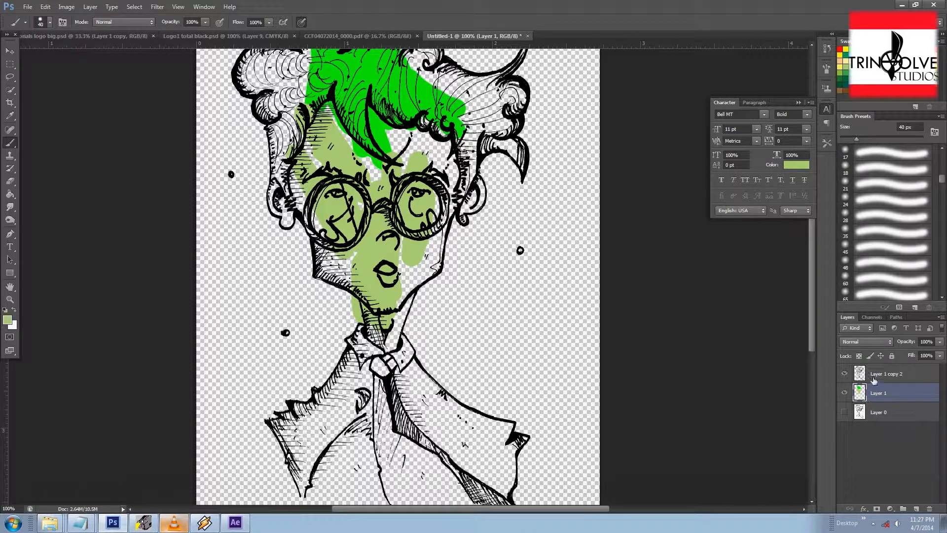
# Step: Select the linework layer and lock its transparent pixels
pyautogui.click(876, 376)
pyautogui.moveTo(424, 152); pyautogui.dragTo(427, 248)
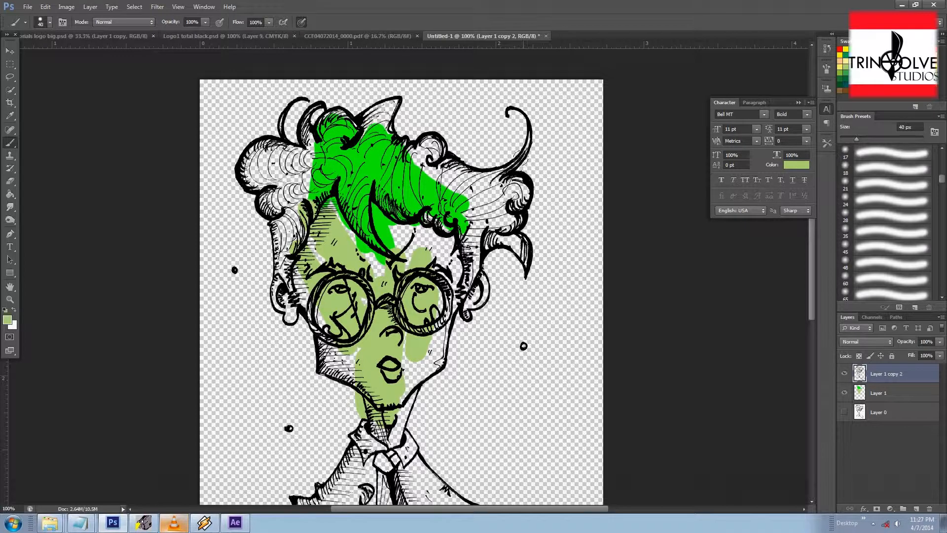
pyautogui.click(860, 357)
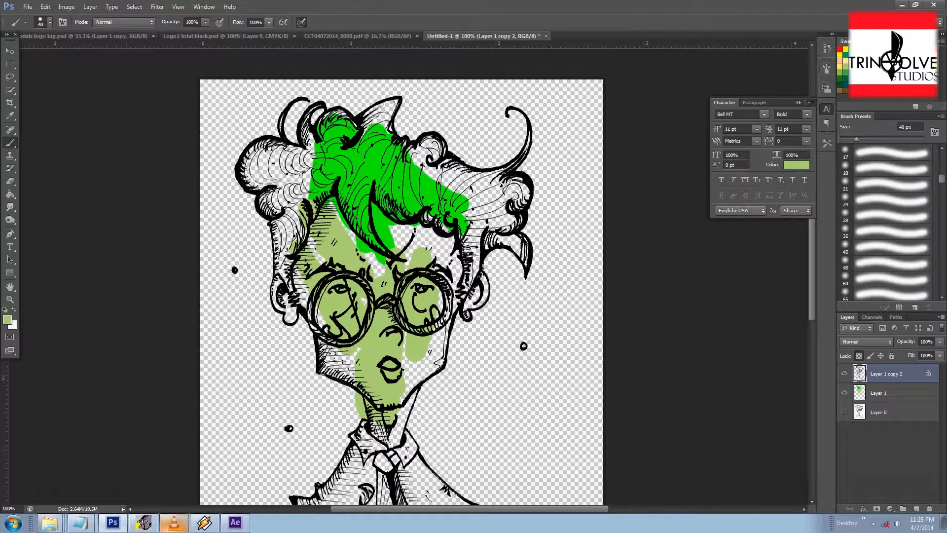
# Step: Try recolouring the linework yellow with brush strokes, then undo them
pyautogui.click(844, 49)
pyautogui.moveTo(393, 193)
pyautogui.mouseDown()
pyautogui.moveTo(407, 166)
pyautogui.moveTo(434, 148)
pyautogui.moveTo(346, 197)
pyautogui.moveTo(395, 133)
pyautogui.mouseUp()
pyautogui.moveTo(429, 107)
pyautogui.mouseDown()
pyautogui.moveTo(241, 243)
pyautogui.moveTo(300, 283)
pyautogui.moveTo(340, 271)
pyautogui.moveTo(303, 333)
pyautogui.moveTo(314, 360)
pyautogui.moveTo(494, 324)
pyautogui.moveTo(459, 290)
pyautogui.moveTo(325, 309)
pyautogui.mouseUp()
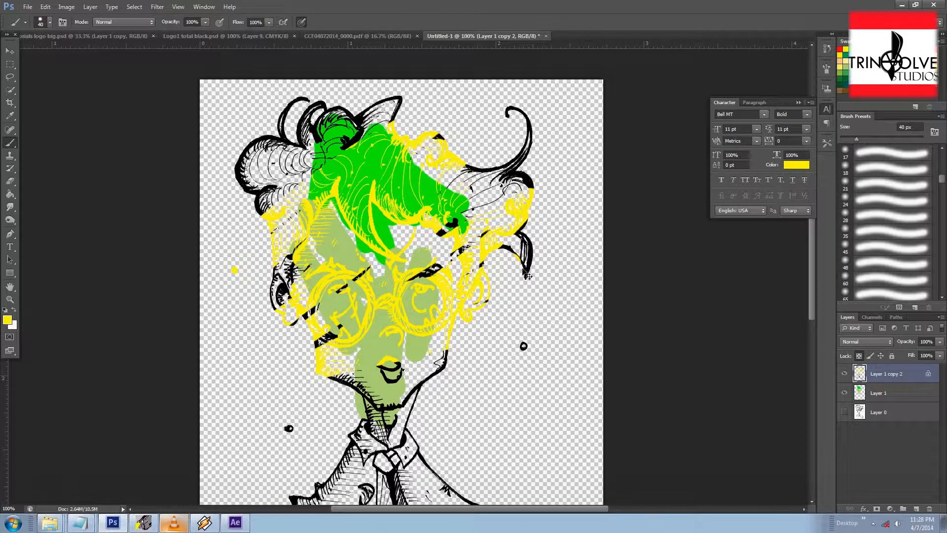
pyautogui.hotkey('ctrl', 'z')
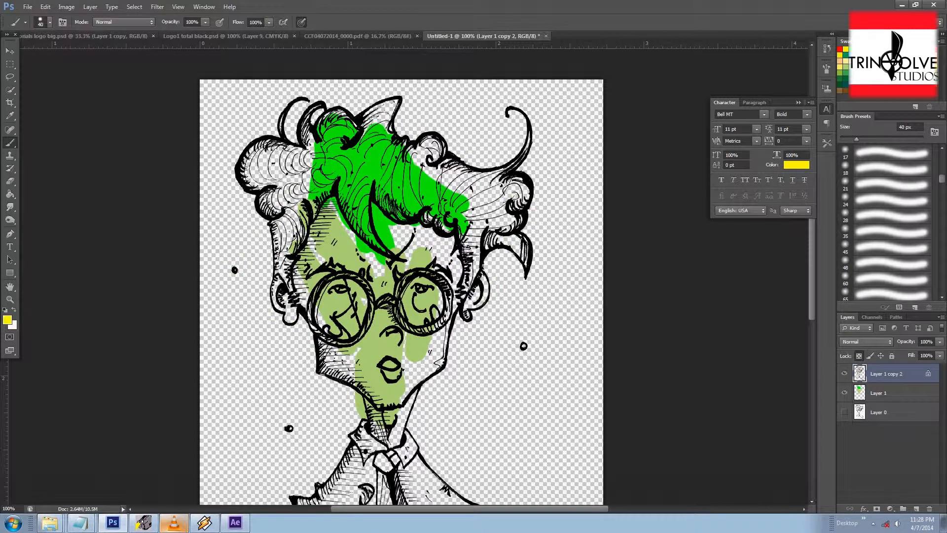
# Step: Pick a dark purple swatch as the foreground colour
pyautogui.click(881, 79)
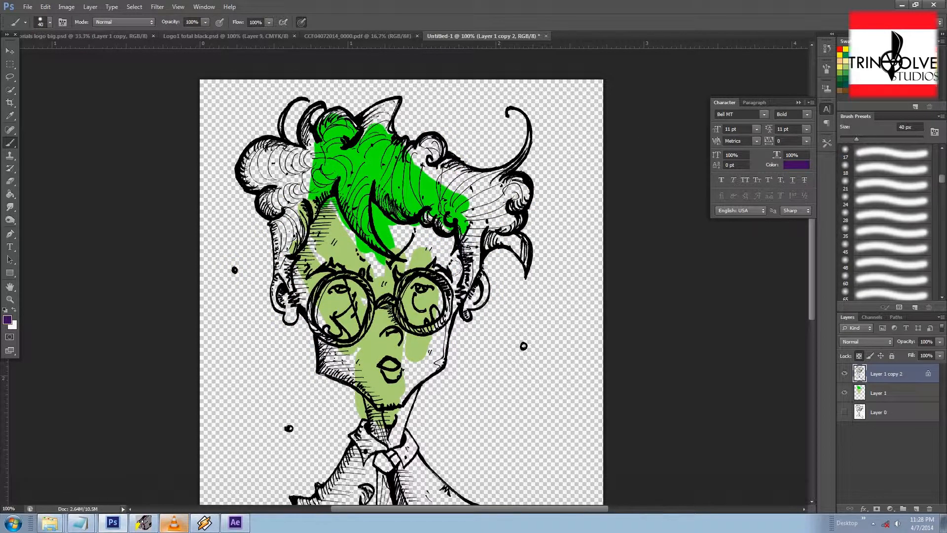